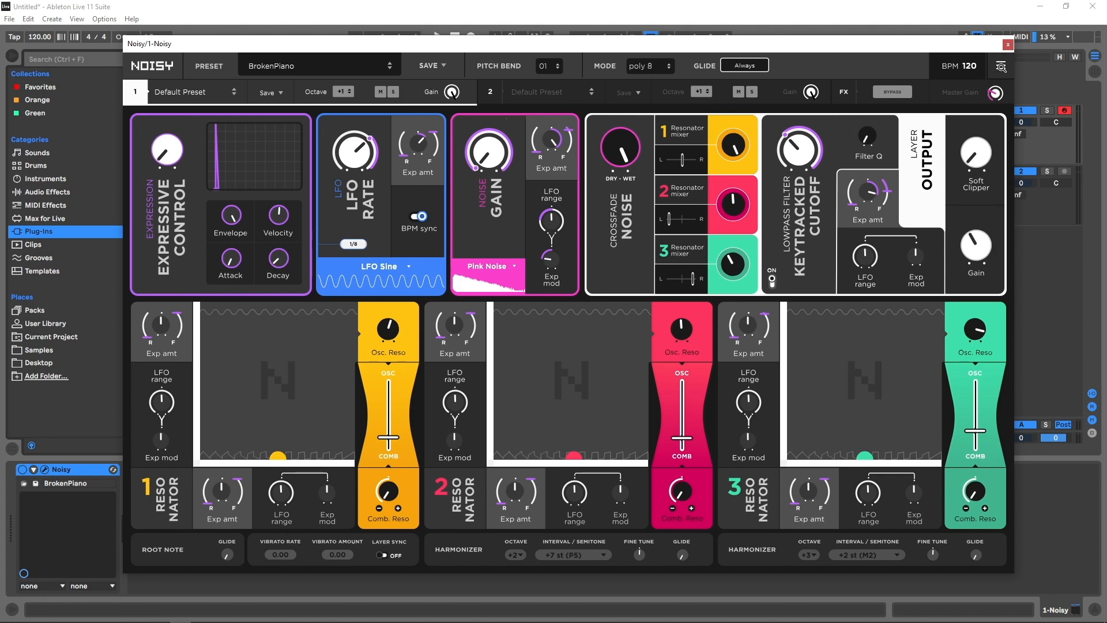
Start a new preset and set the noise crossfade fully dry.
left_click(1000, 66)
left_click(813, 168)
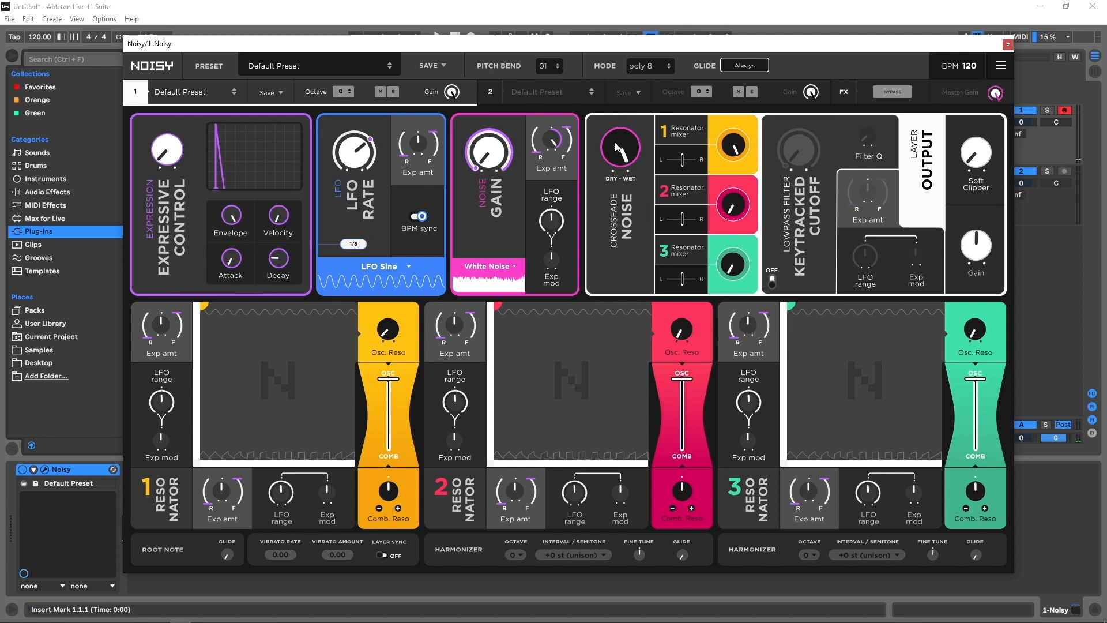
left_click_drag(617, 136, 631, 276)
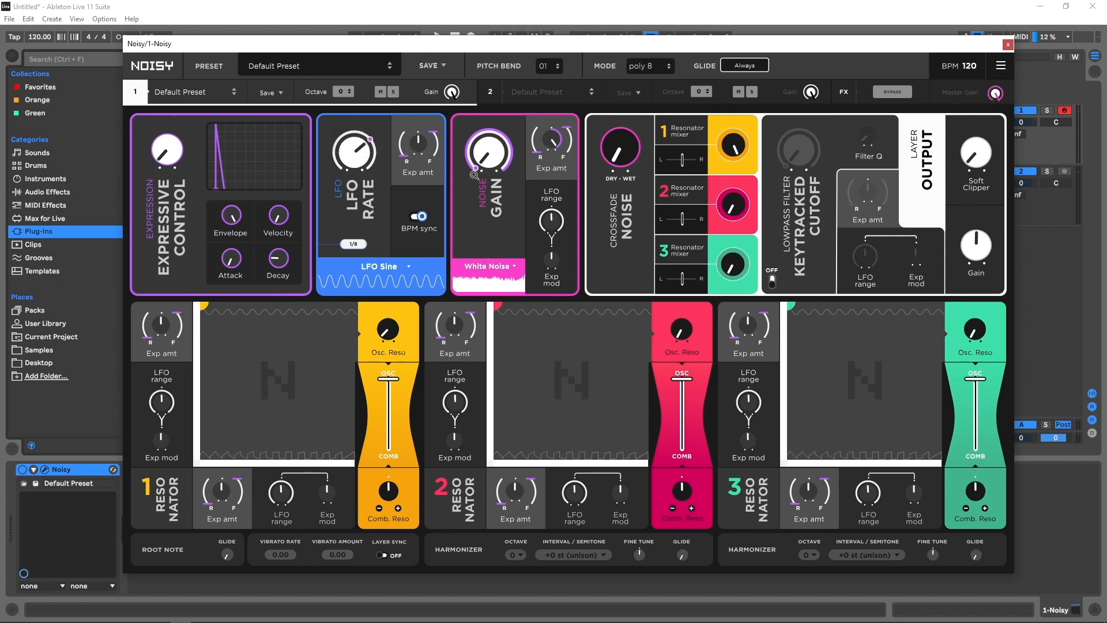
Lengthen the decay in the Expressive Control envelope and play a test note.
left_click(492, 267)
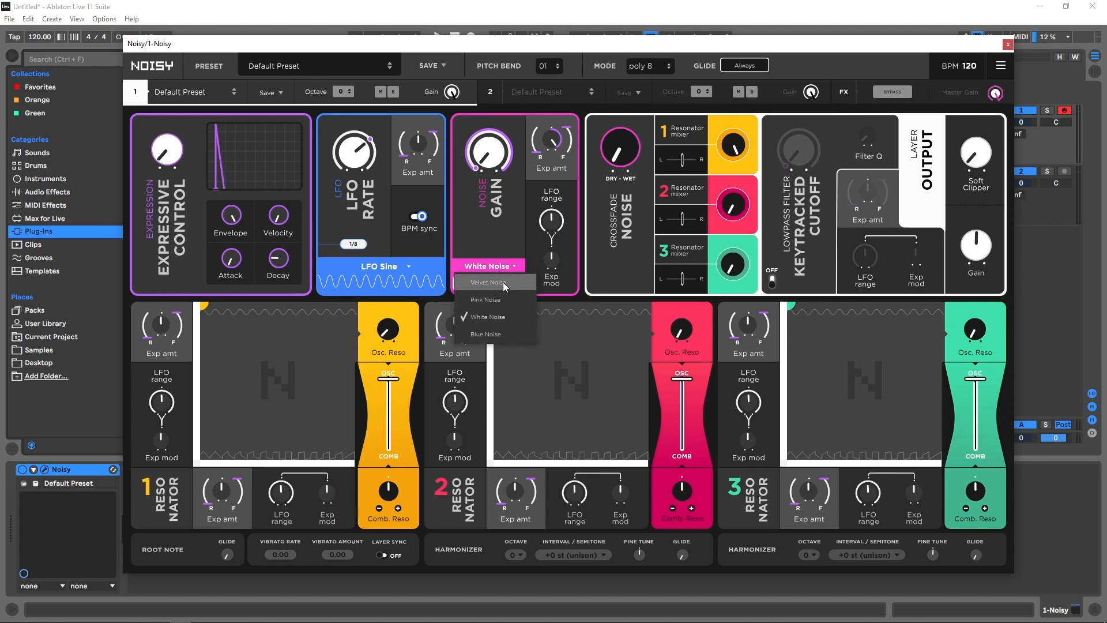
left_click(436, 233)
left_click_drag(272, 256, 287, 258)
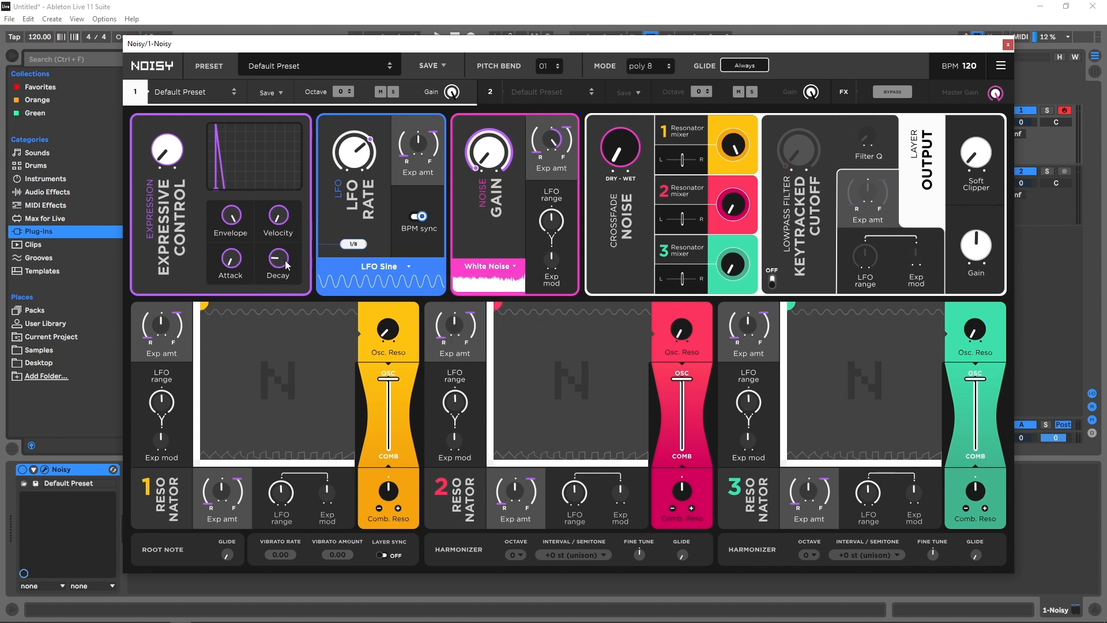
left_click_drag(289, 265, 293, 215)
mouse_move(227, 214)
left_mouse_down()
mouse_move(232, 309)
mouse_move(244, 206)
left_mouse_up()
key("a")
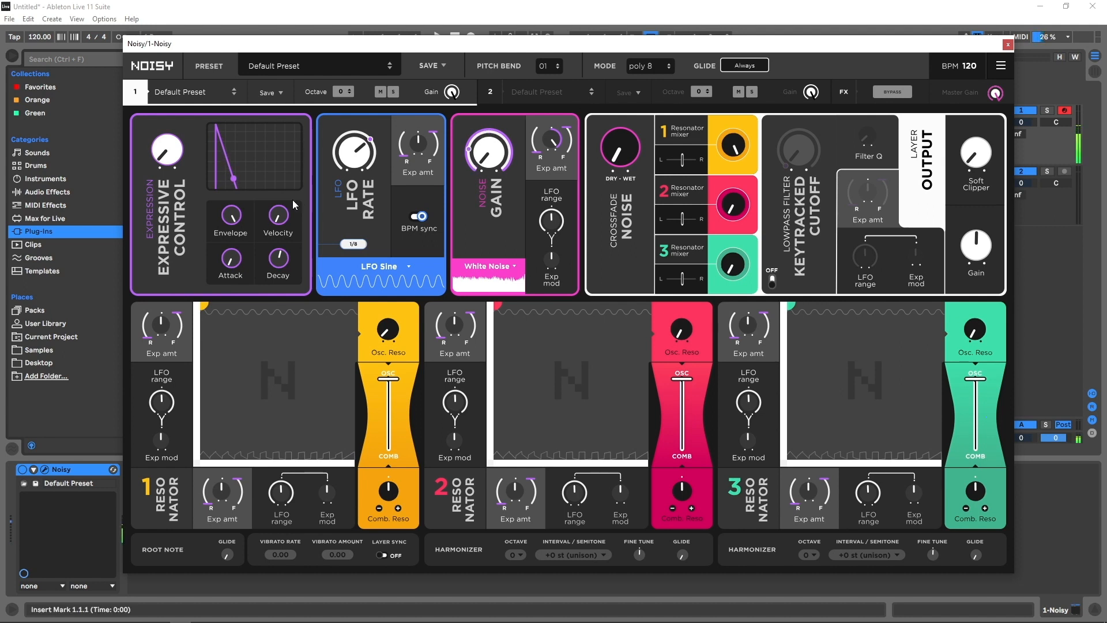
Audition Velvet Noise, Pink Noise, White Noise and Blue Noise in turn as the noise source.
left_click(482, 265)
left_click(494, 281)
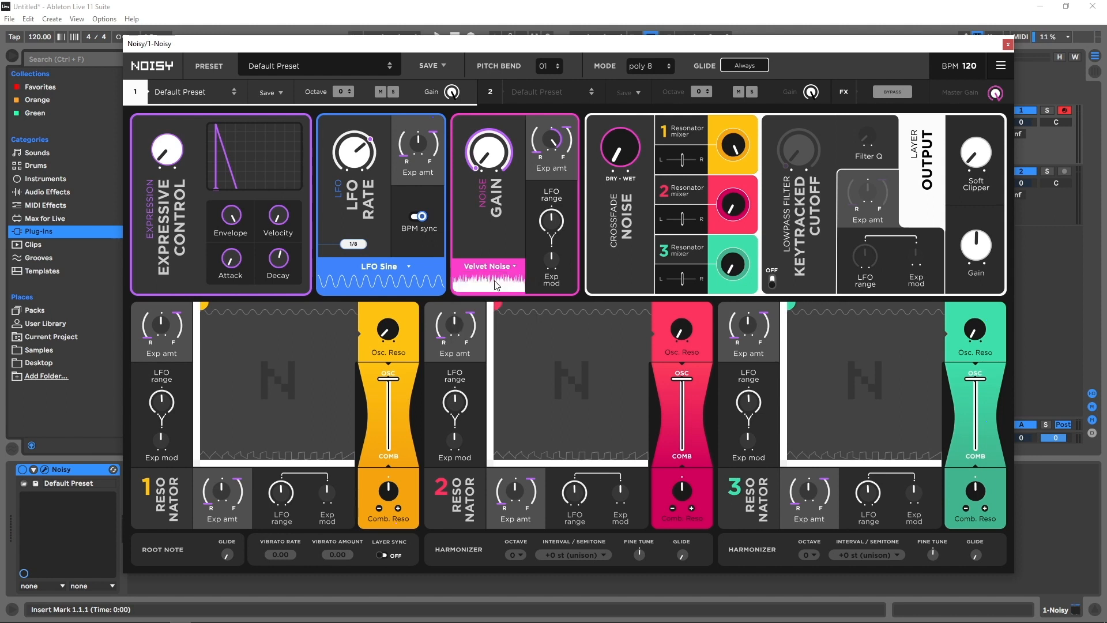
left_click(499, 271)
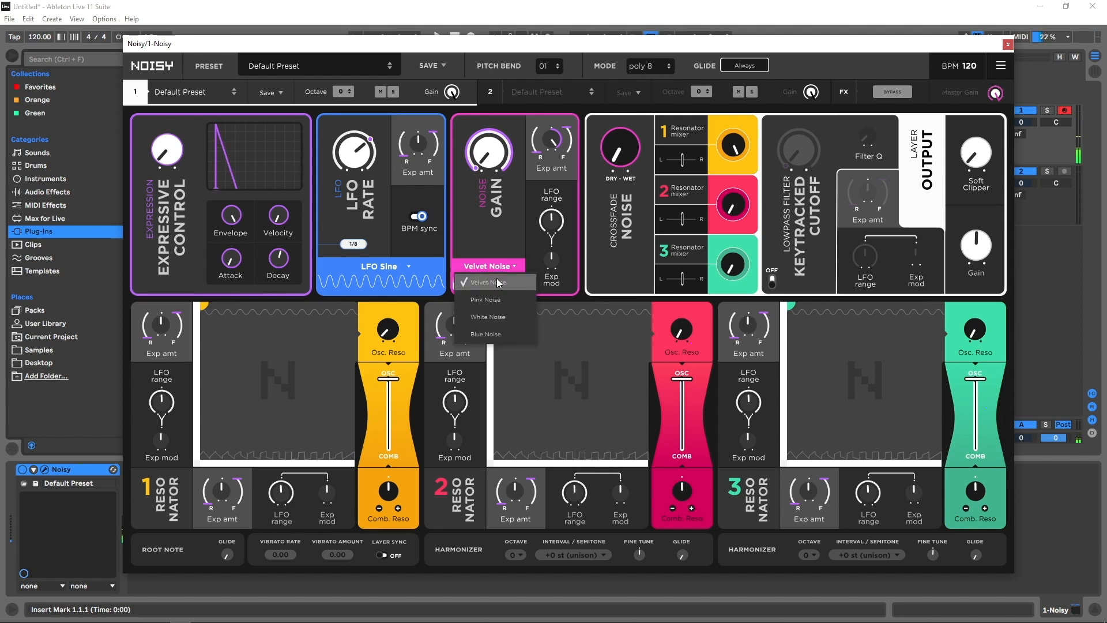
left_click(490, 296)
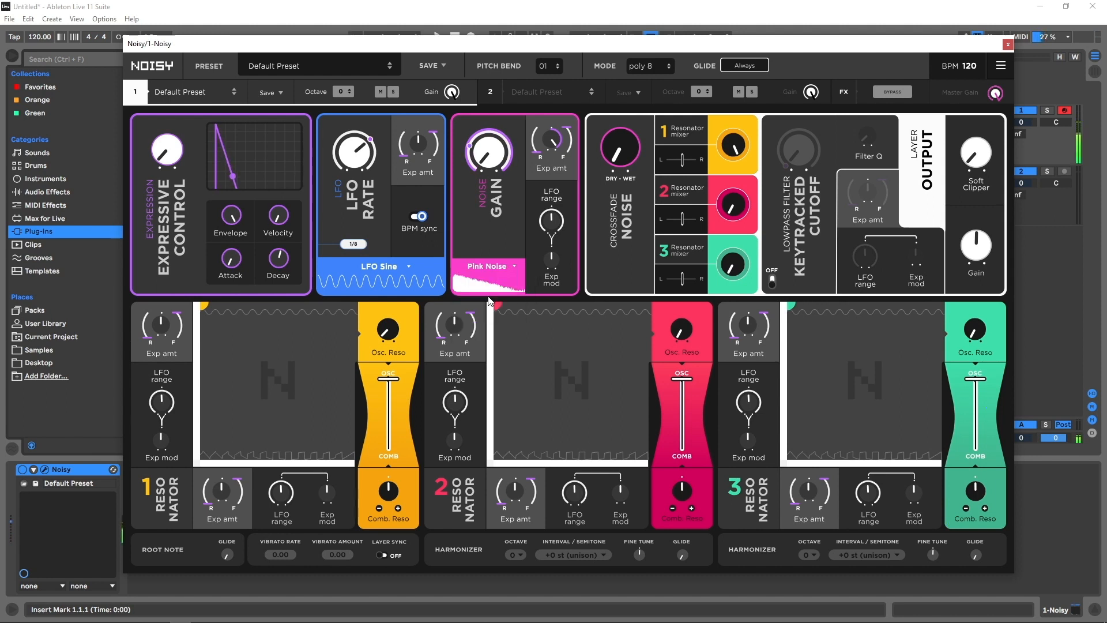
left_click(494, 267)
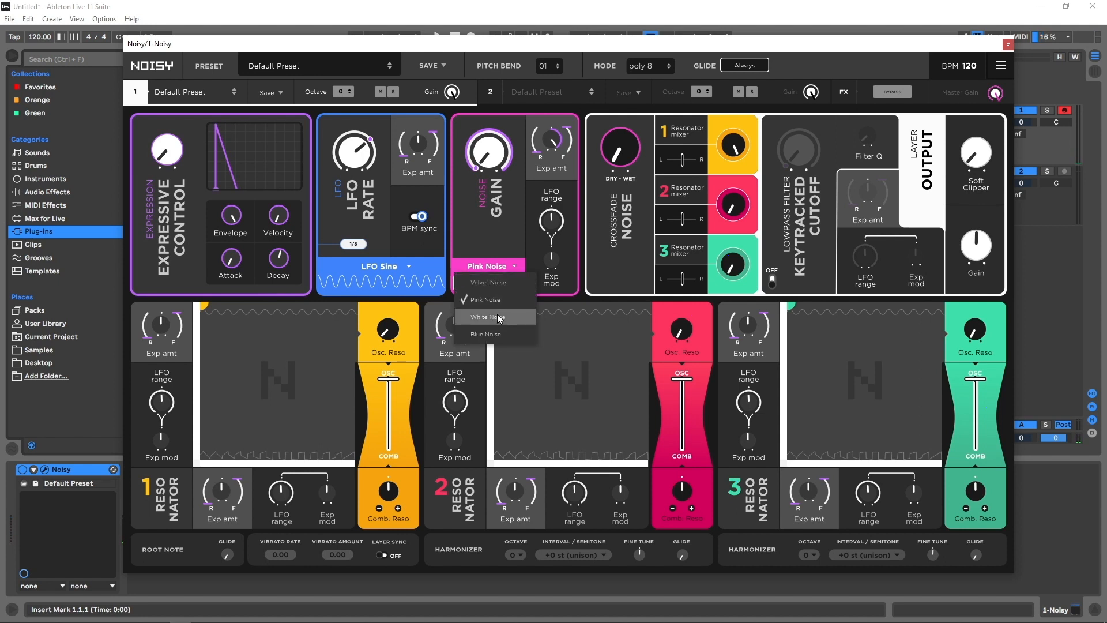
left_click(499, 317)
left_click(483, 271)
left_click(487, 338)
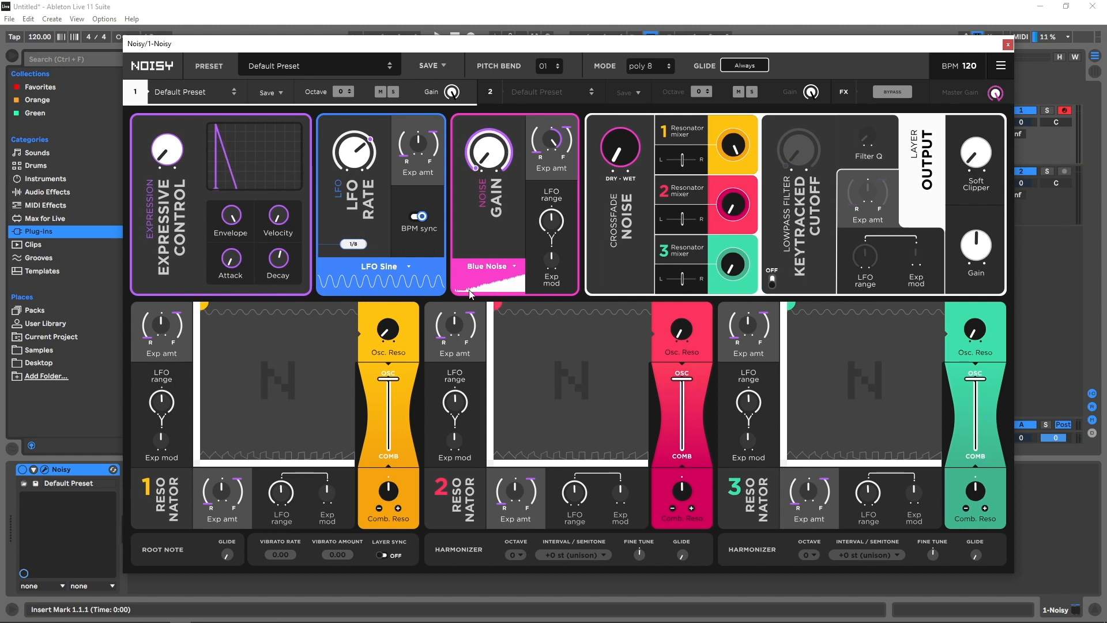
Compare the noise types again, settle on White Noise, and lower the Expressive Control knob to its minimum.
left_click(486, 269)
left_click(487, 324)
left_click(494, 268)
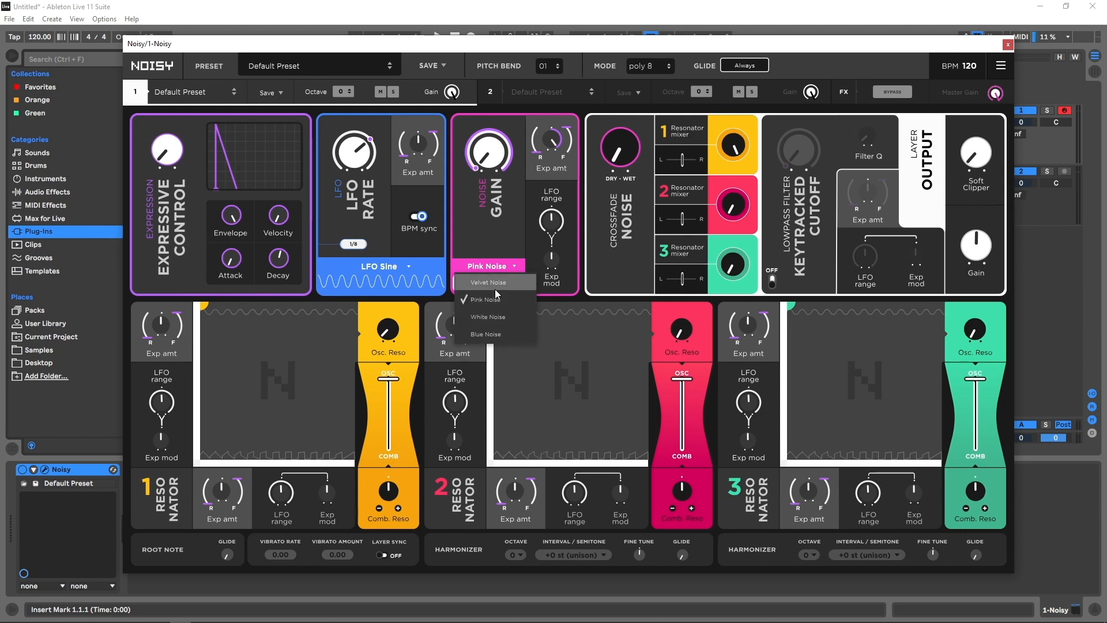
left_click(494, 289)
left_click(486, 269)
left_click(496, 318)
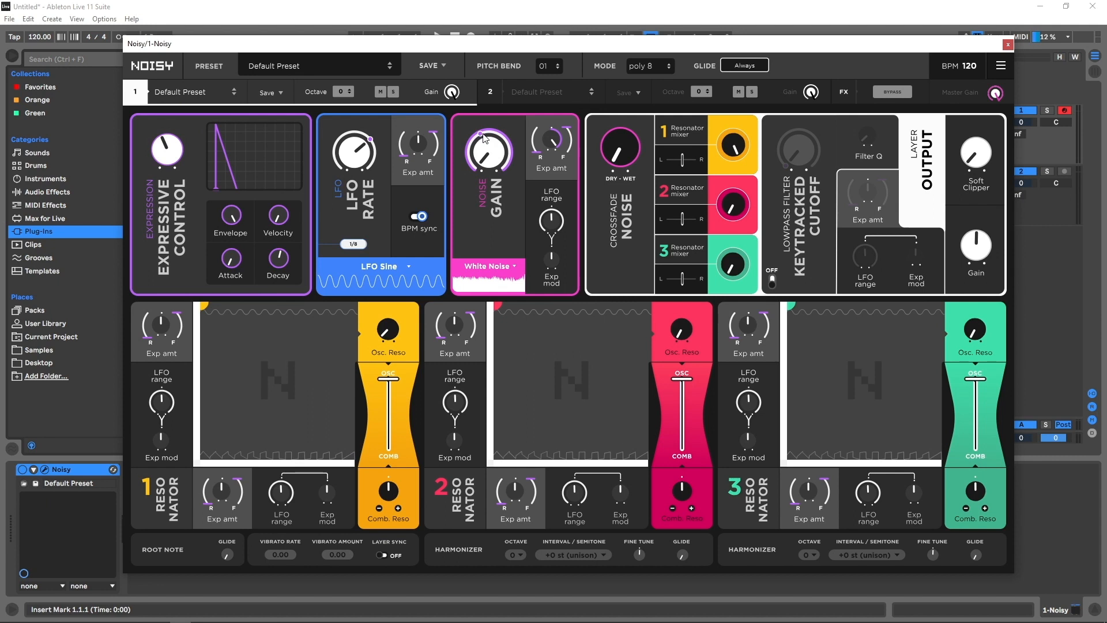
left_click_drag(175, 149, 170, 195)
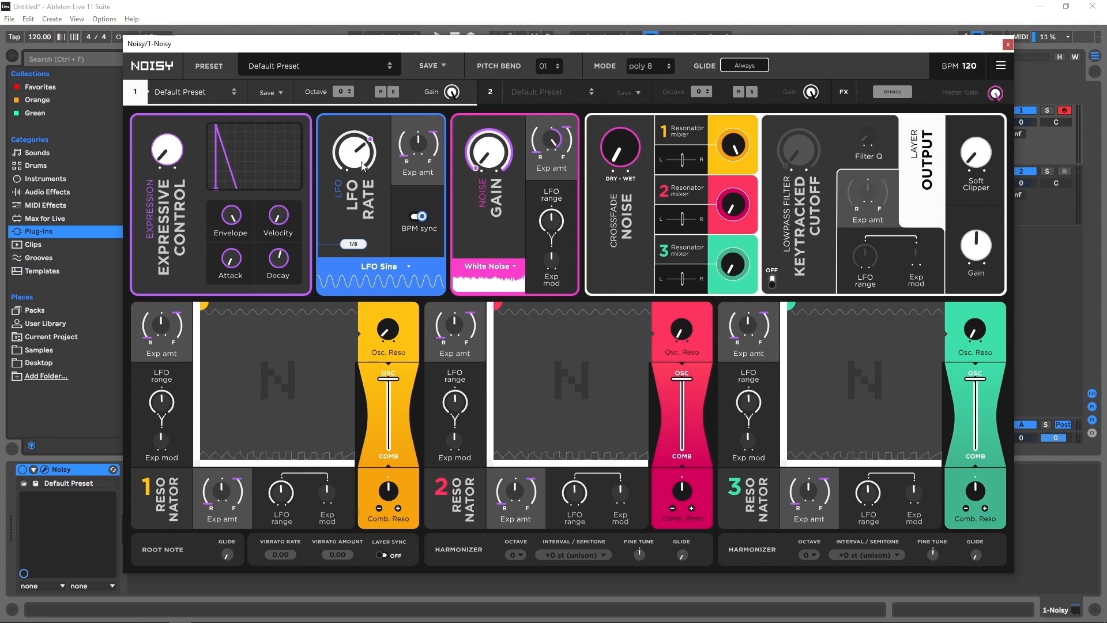
Raise the LFO's expression amount, try the synced rate extremes, turn BPM sync off and set the rate to 0.00 Hz.
left_click_drag(364, 164, 392, 85)
left_click_drag(429, 171, 436, 68)
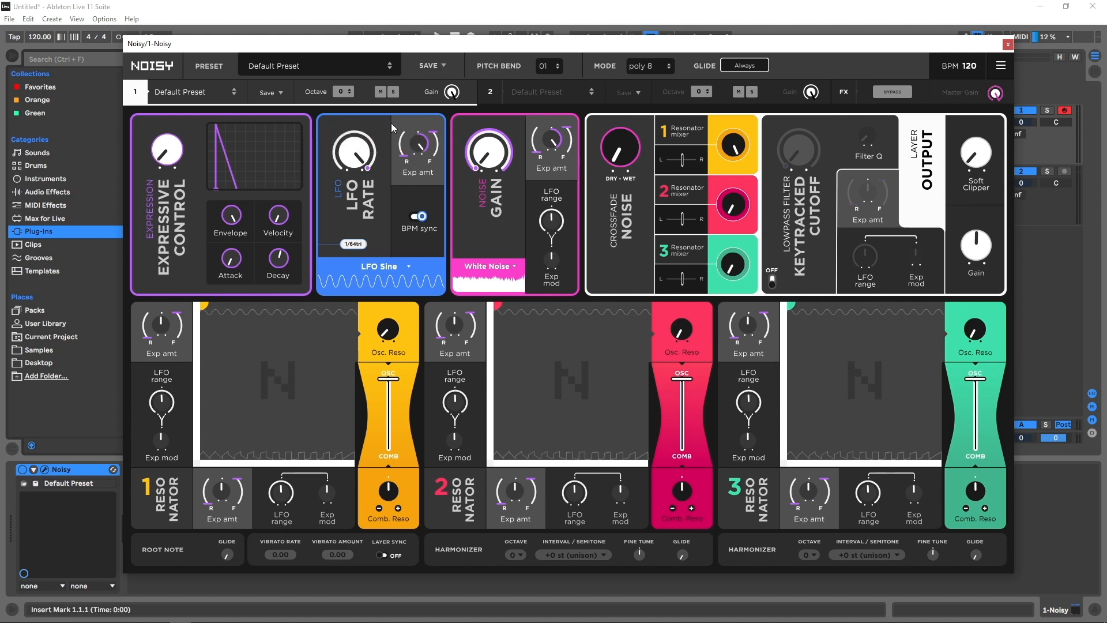
left_click_drag(338, 171, 337, 195)
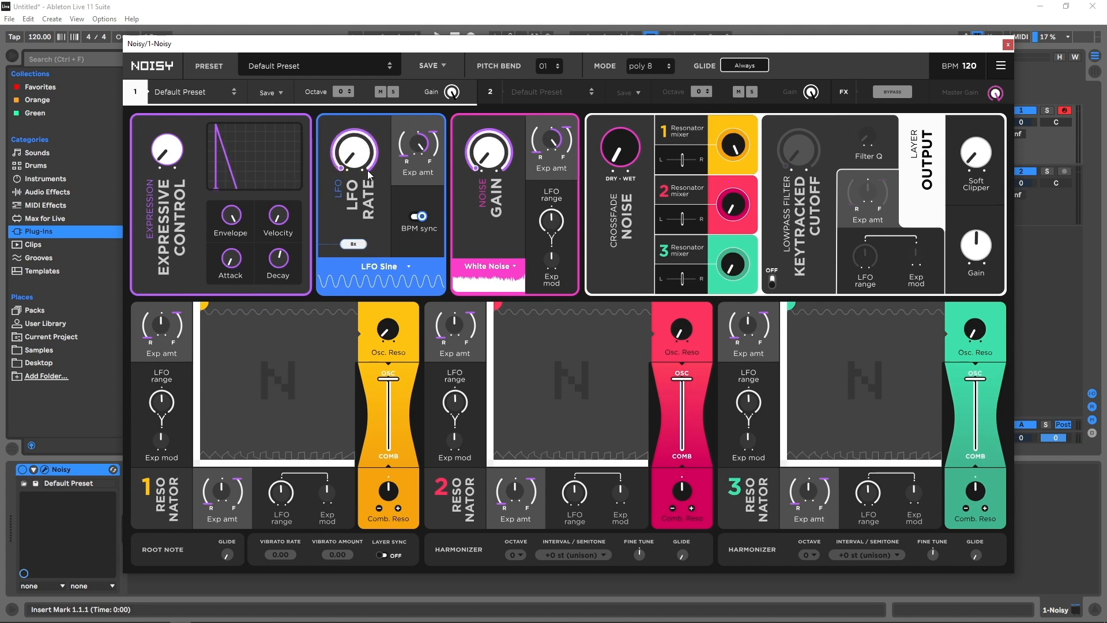
left_click_drag(356, 163, 376, 22)
left_click(417, 219)
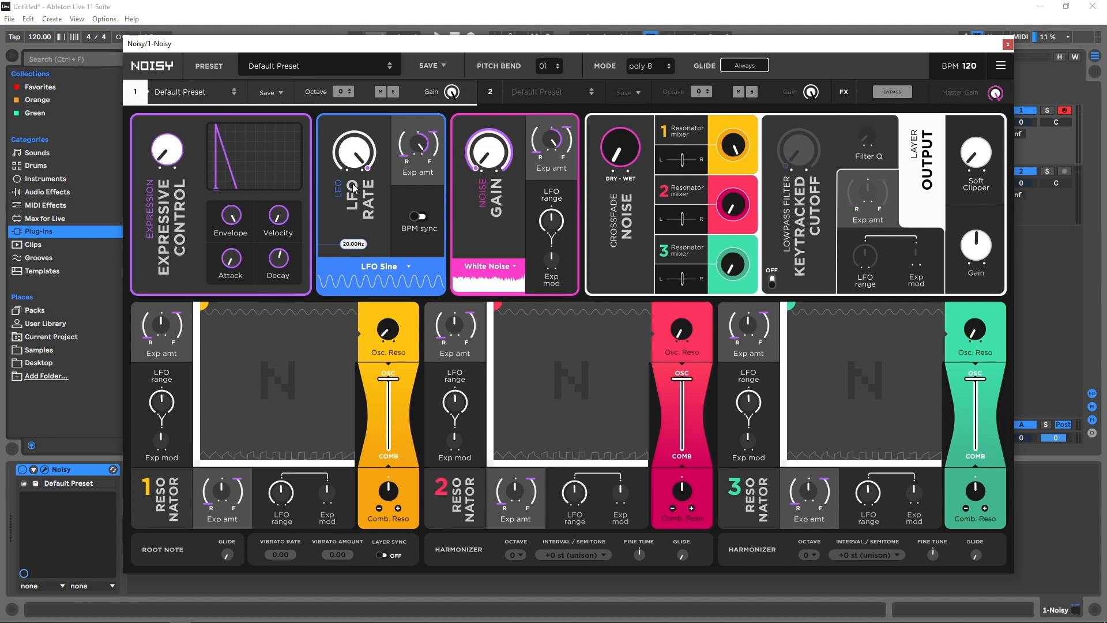
left_click_drag(349, 221, 348, 278)
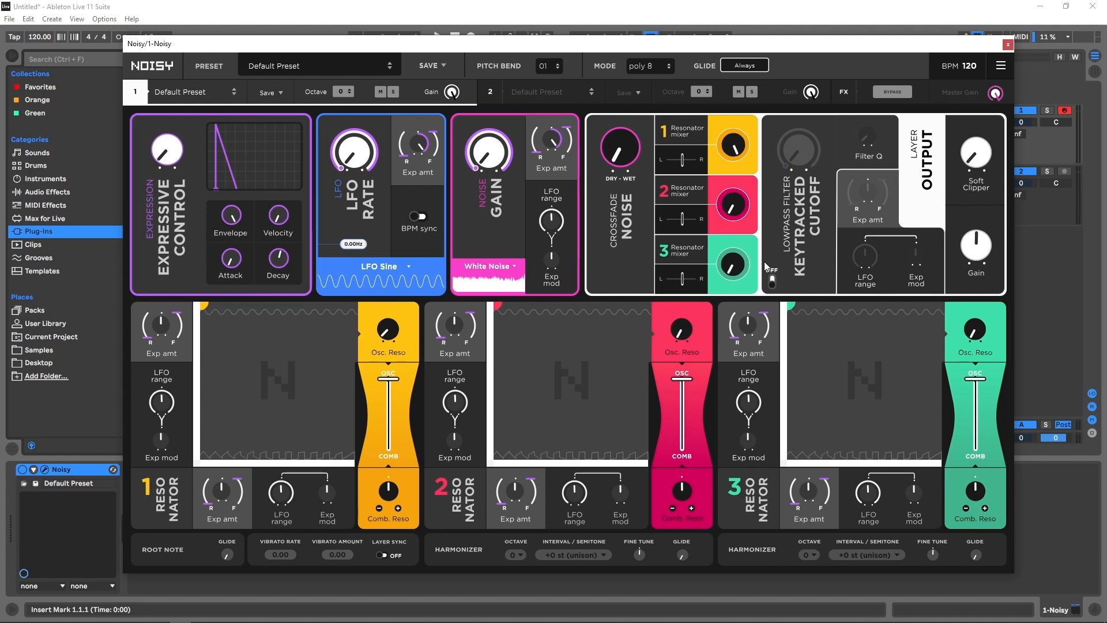
Enable the keytracked lowpass filter, raise its expression amount, and lengthen the expression envelope's decay.
left_click(770, 277)
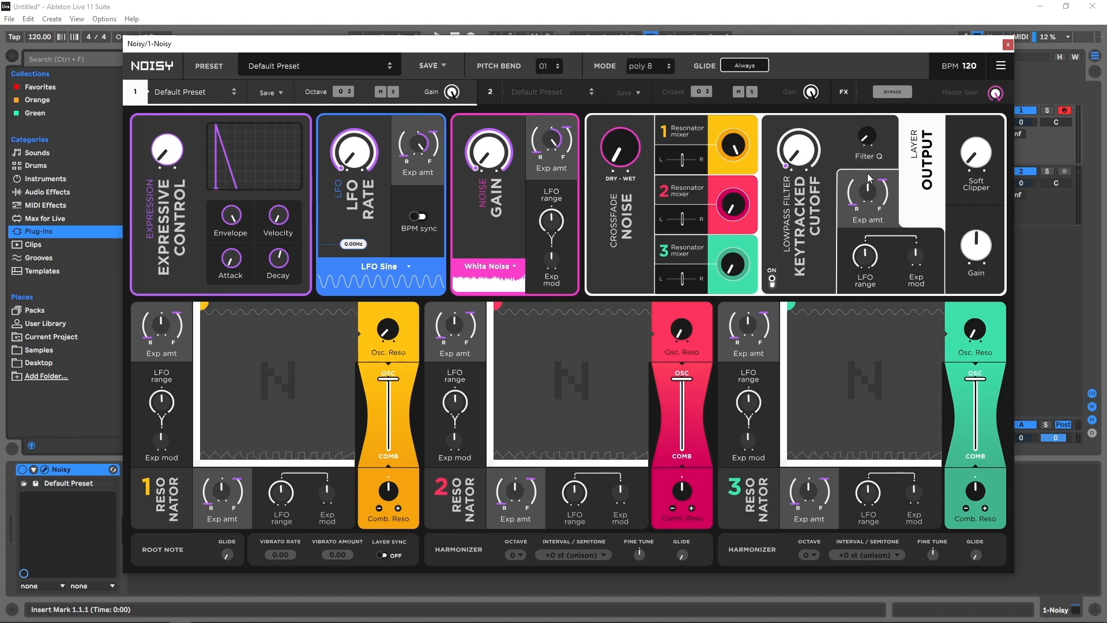
left_click_drag(872, 200, 887, 123)
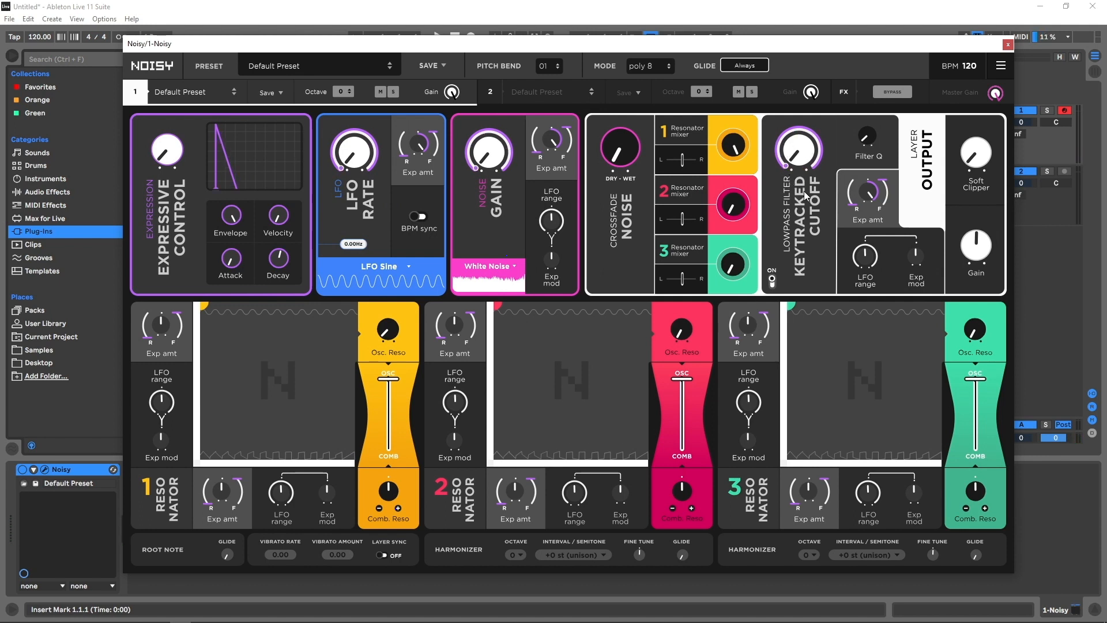
left_click_drag(279, 271, 285, 233)
Raise the LFO range for both the lowpass filter cutoff and the noise gain.
left_click_drag(871, 267, 881, 234)
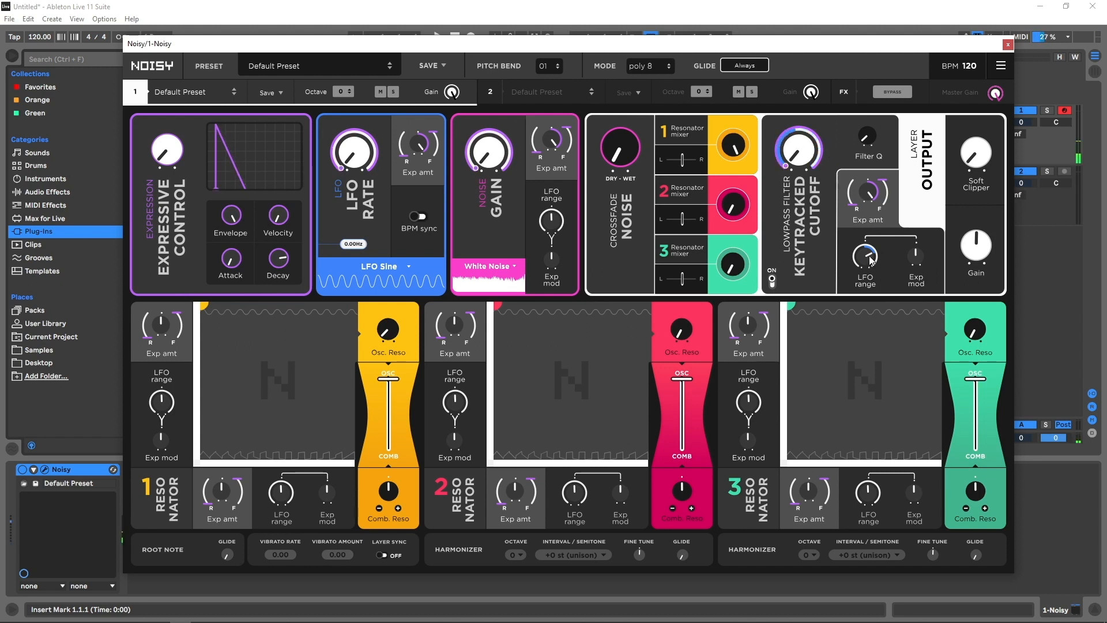
left_click_drag(869, 258, 878, 219)
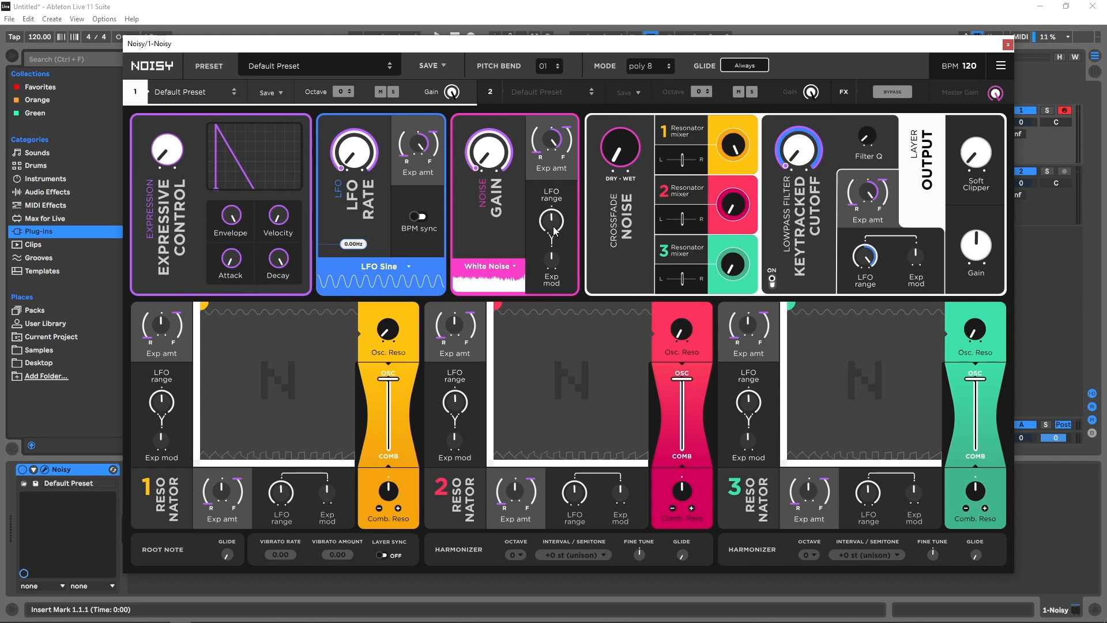
left_click_drag(552, 226, 565, 202)
Raise the dry/wet mix of the stereo delay and the plate reverb in the effects section.
left_click(842, 94)
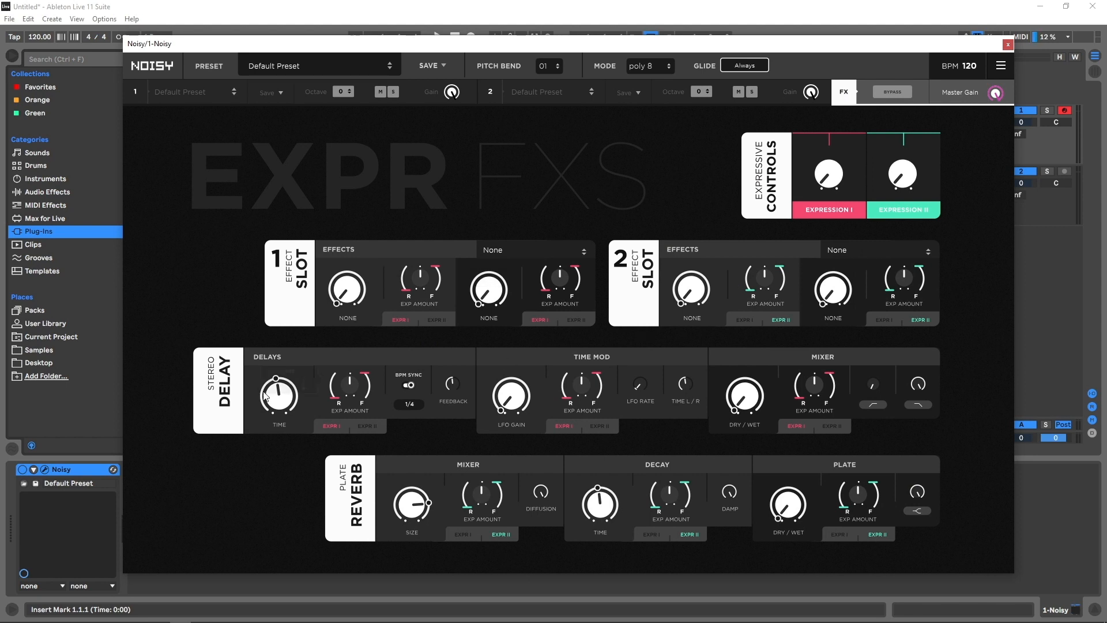
left_click_drag(753, 402, 756, 376)
left_click_drag(791, 500, 800, 457)
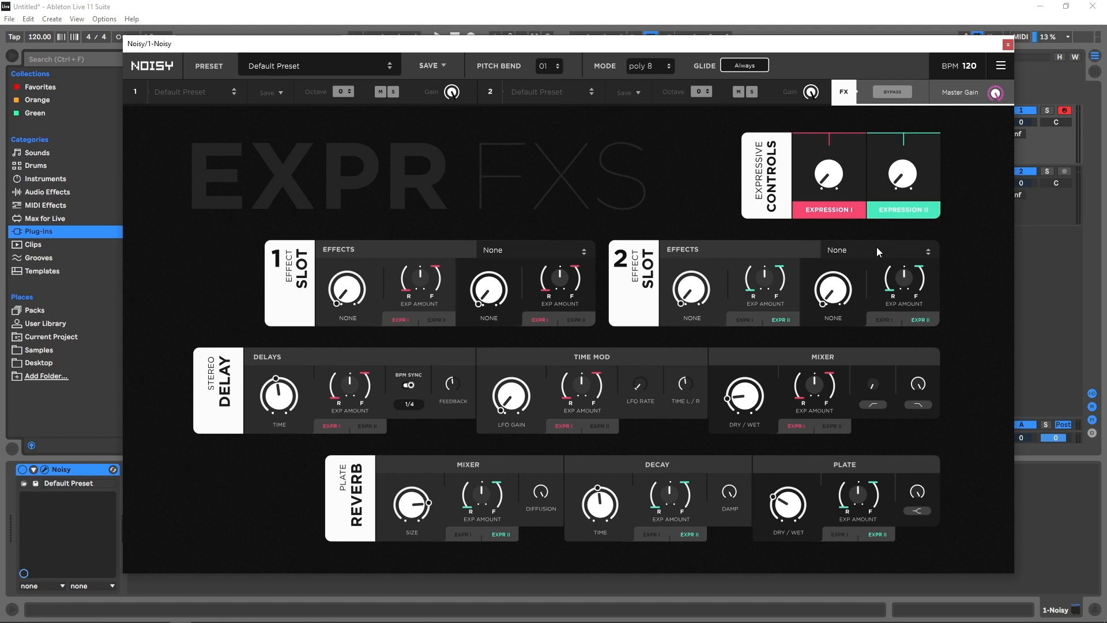
Return to layer 1, set the noise gain to maximum and raise the LFO rate to 20.00 Hz.
left_click(141, 94)
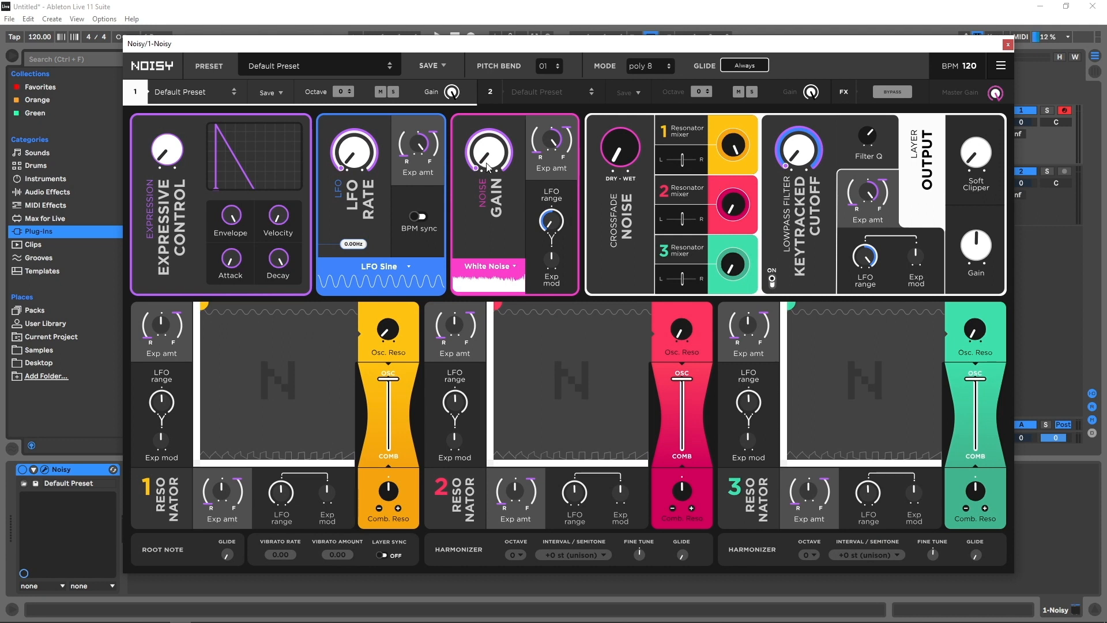
left_click_drag(487, 166, 534, 286)
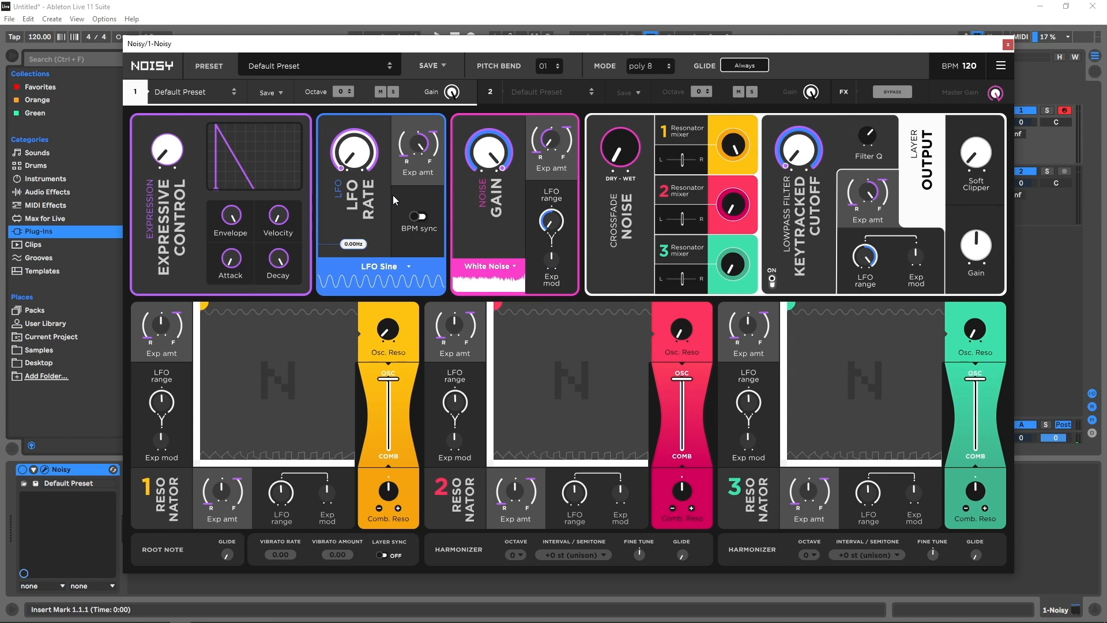
left_click_drag(353, 146, 412, 5)
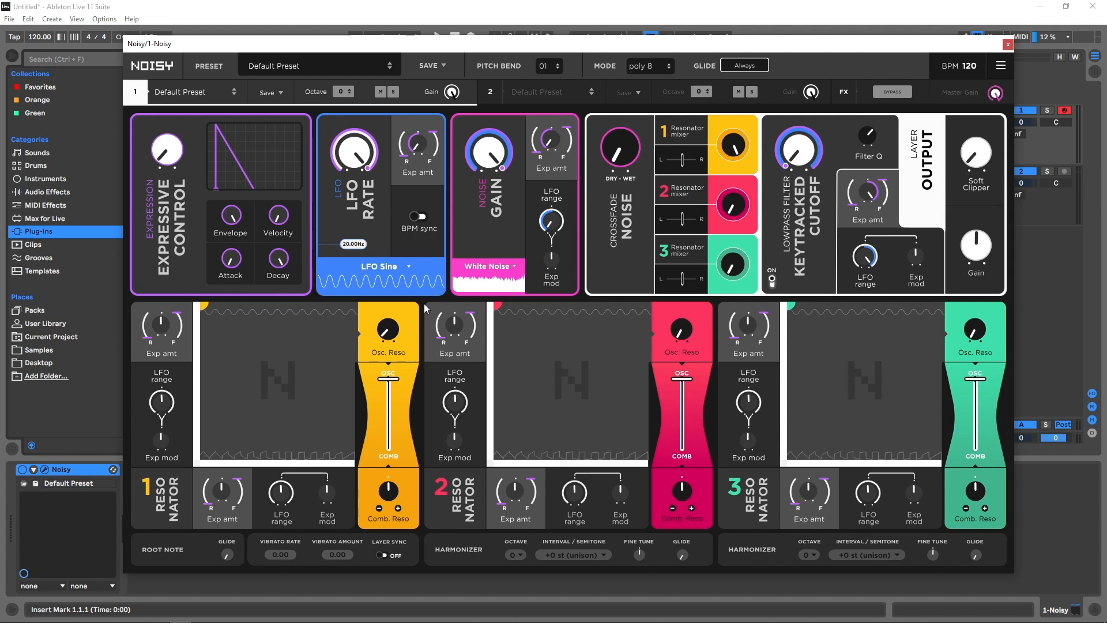
Audition all four noise types with the 20.00 Hz LFO rate, ending on White Noise.
left_click(484, 275)
left_click(490, 293)
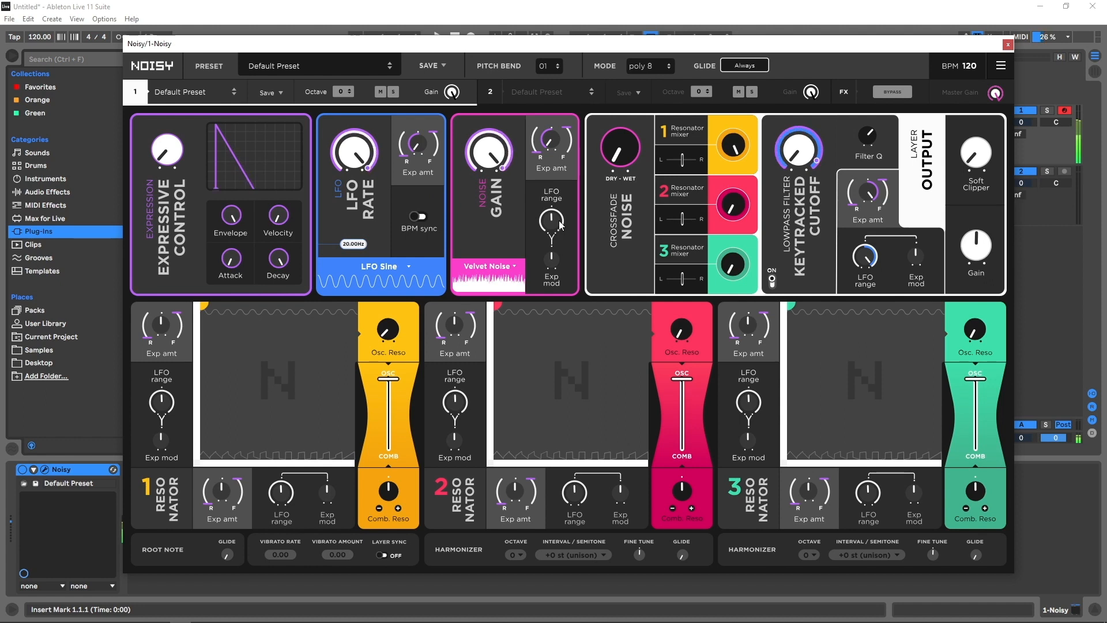
left_click(505, 266)
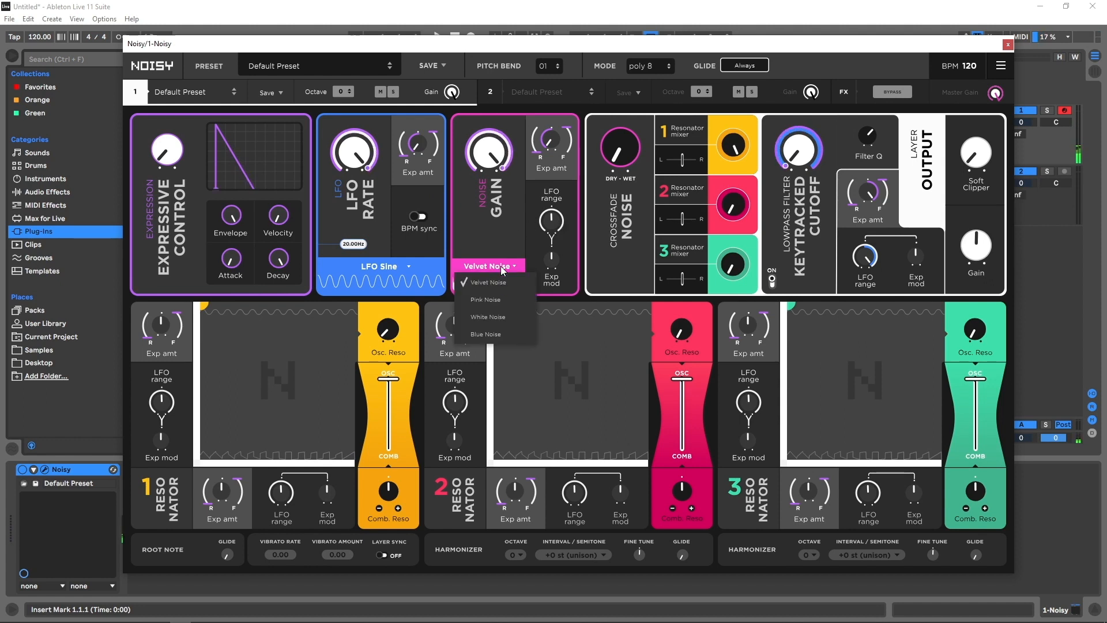
left_click(497, 306)
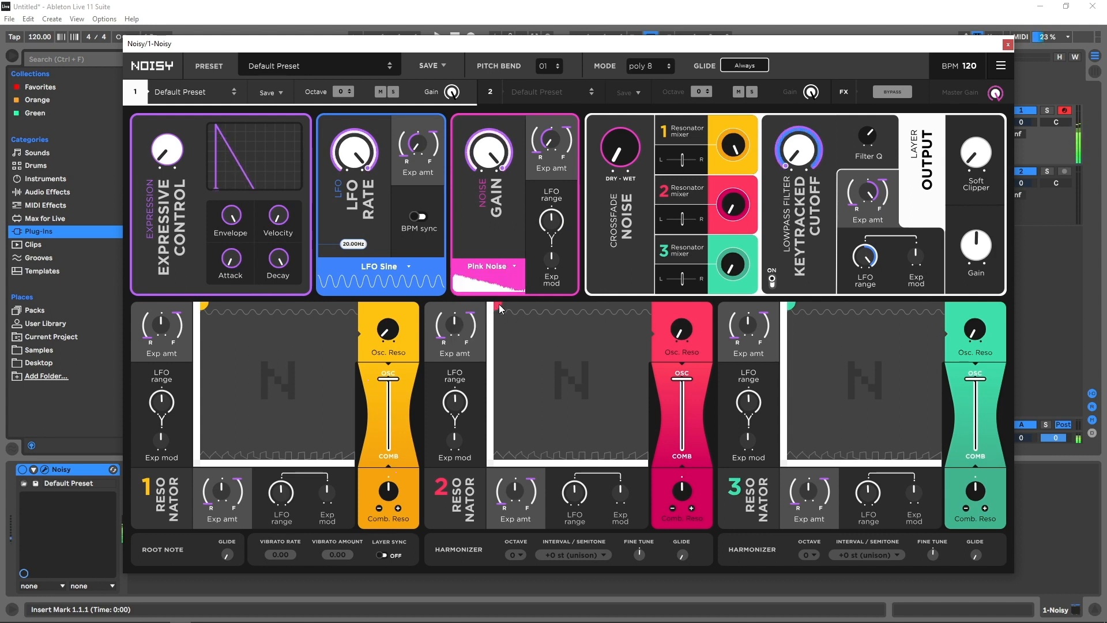
left_click(488, 265)
left_click(499, 316)
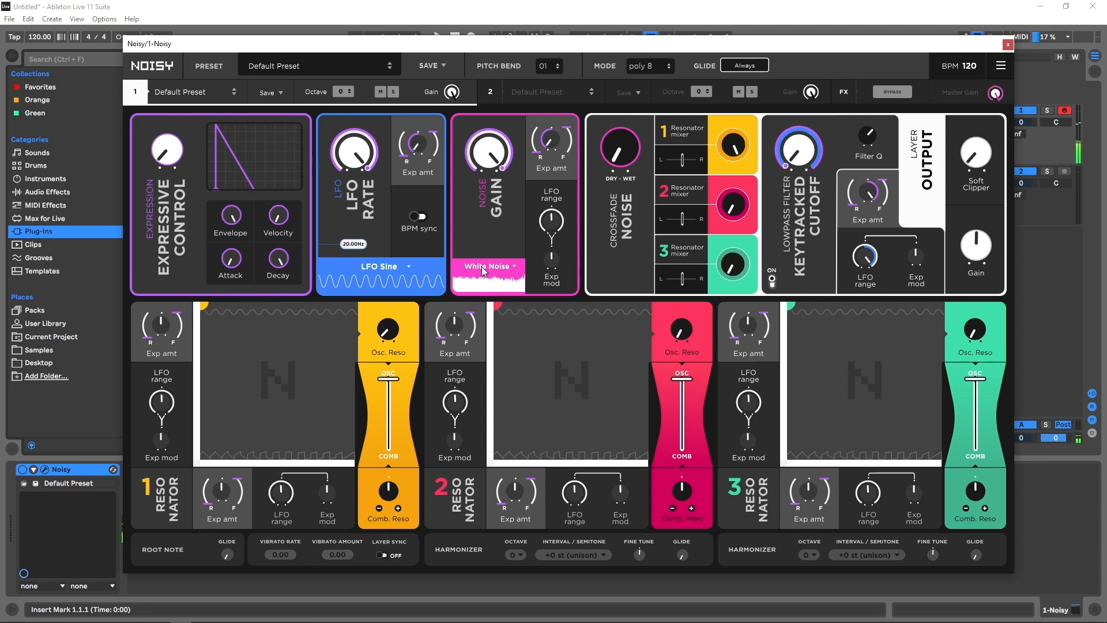
left_click(482, 267)
left_click(501, 328)
left_click(501, 271)
left_click(499, 306)
Change the LFO waveform to LFO Triangle.
left_click(379, 275)
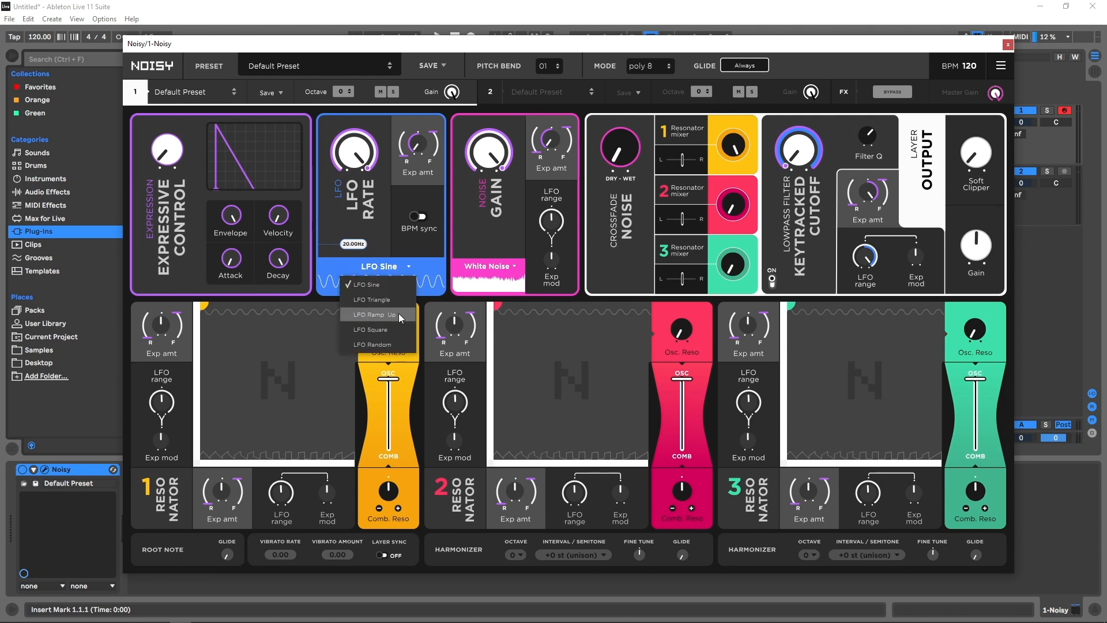
left_click(381, 300)
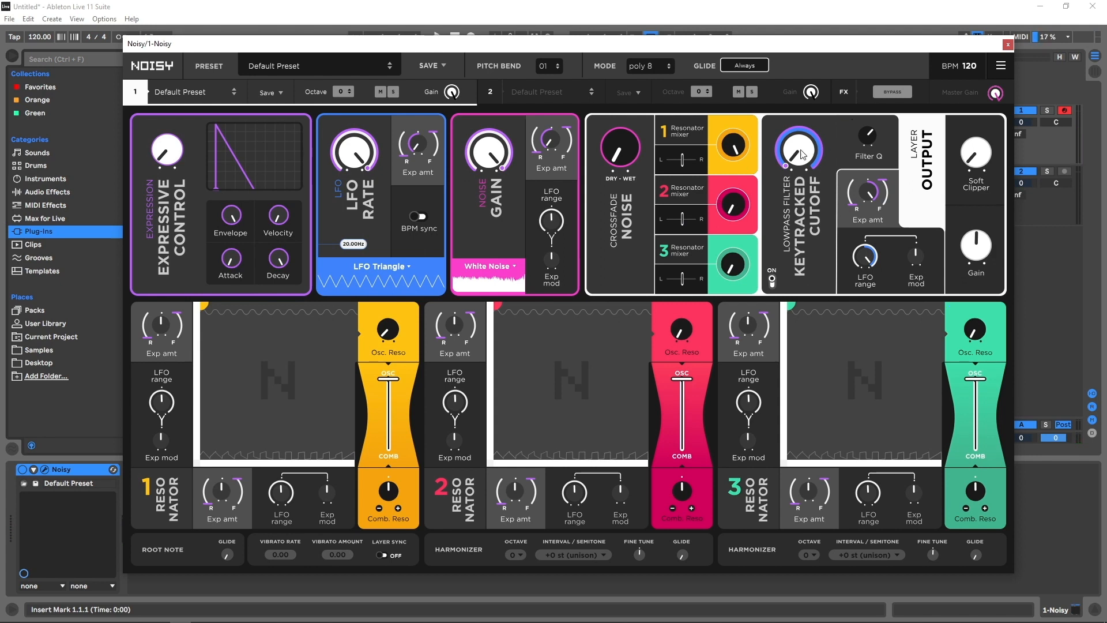
Replace the current patch with a new default preset.
left_click(1000, 69)
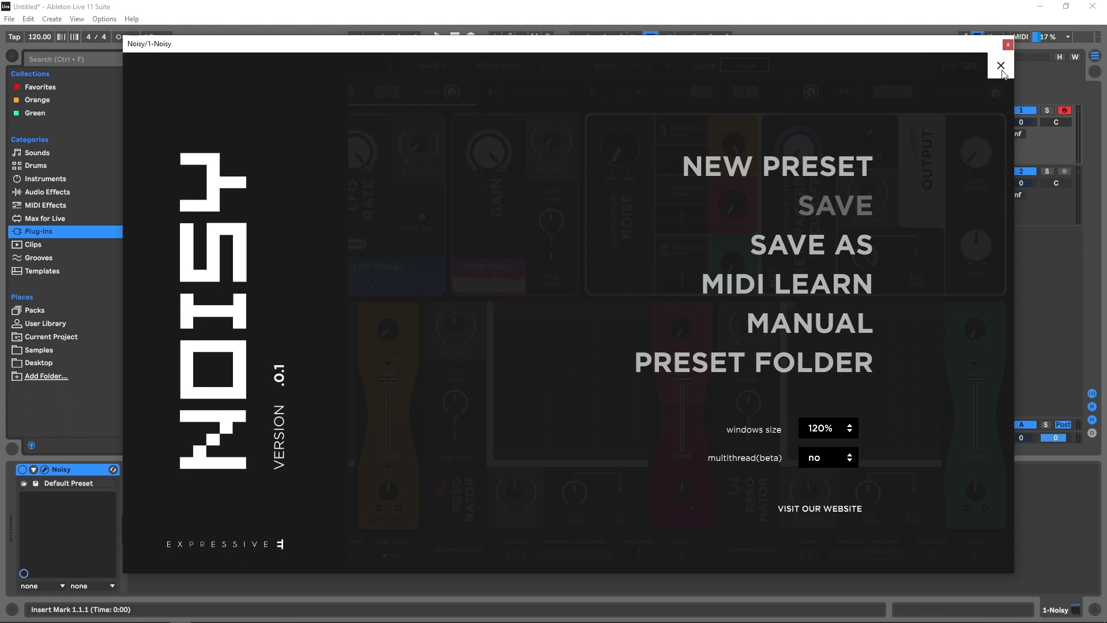
left_click(787, 171)
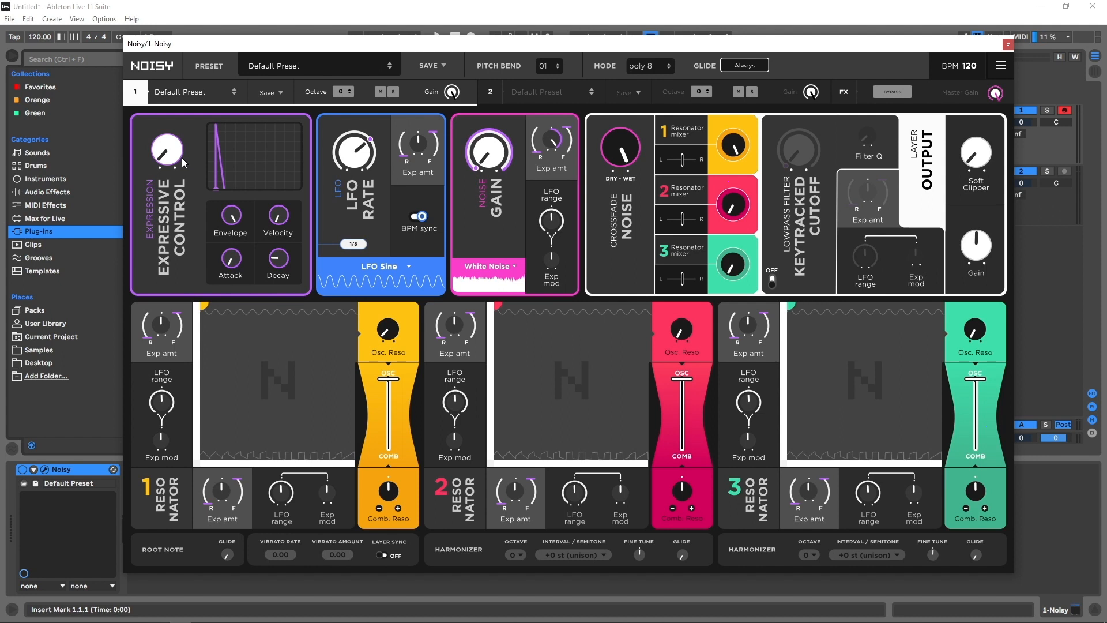
Sweep the noise crossfade to dry and back to fully wet, and raise the Osc. Reso of resonator 1.
left_click_drag(624, 158, 624, 292)
left_click_drag(627, 155, 635, 99)
left_click_drag(390, 334, 391, 285)
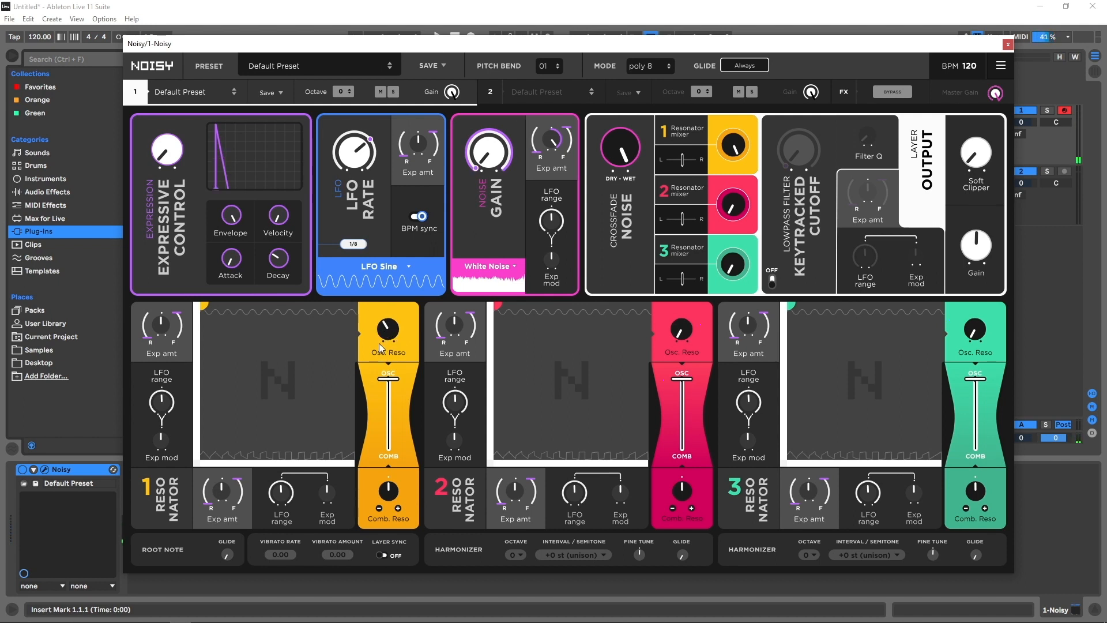
Sweep resonator 1's Osc. Reso down and back up near maximum, and move its point around the waveform pad.
left_click_drag(388, 329, 387, 375)
left_click_drag(394, 331, 394, 303)
left_click_drag(205, 306, 268, 314)
left_click_drag(271, 390, 315, 395)
left_click_drag(262, 448, 215, 321)
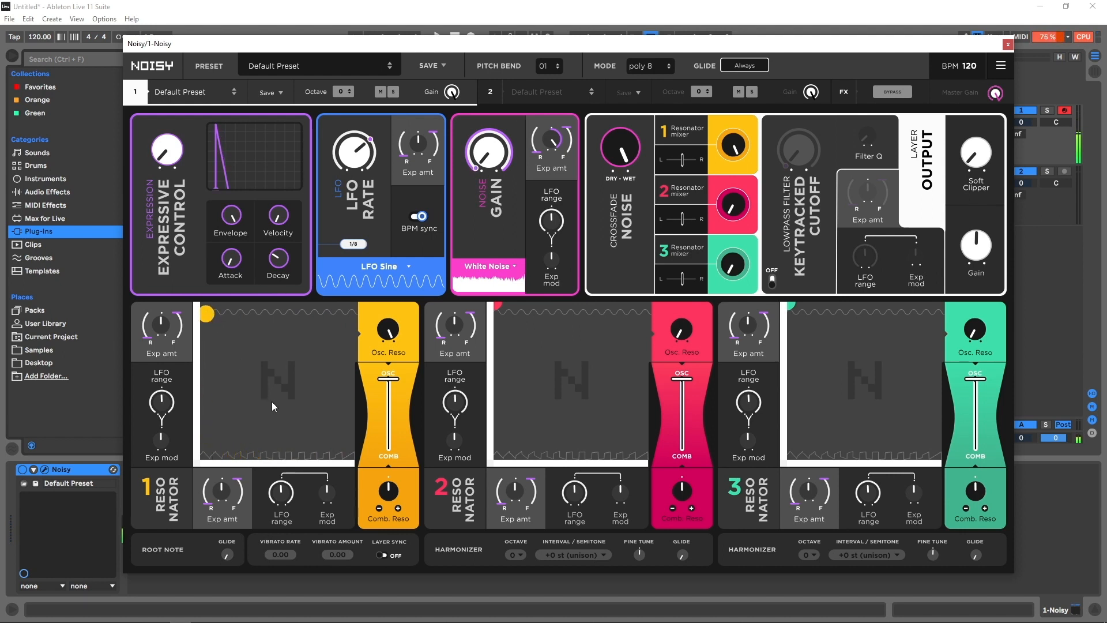
Shift resonator 1 fully to COMB and try its Comb. Reso at both extremes while moving the pad point horizontally.
left_click_drag(393, 374, 393, 462)
left_click_drag(404, 455, 387, 538)
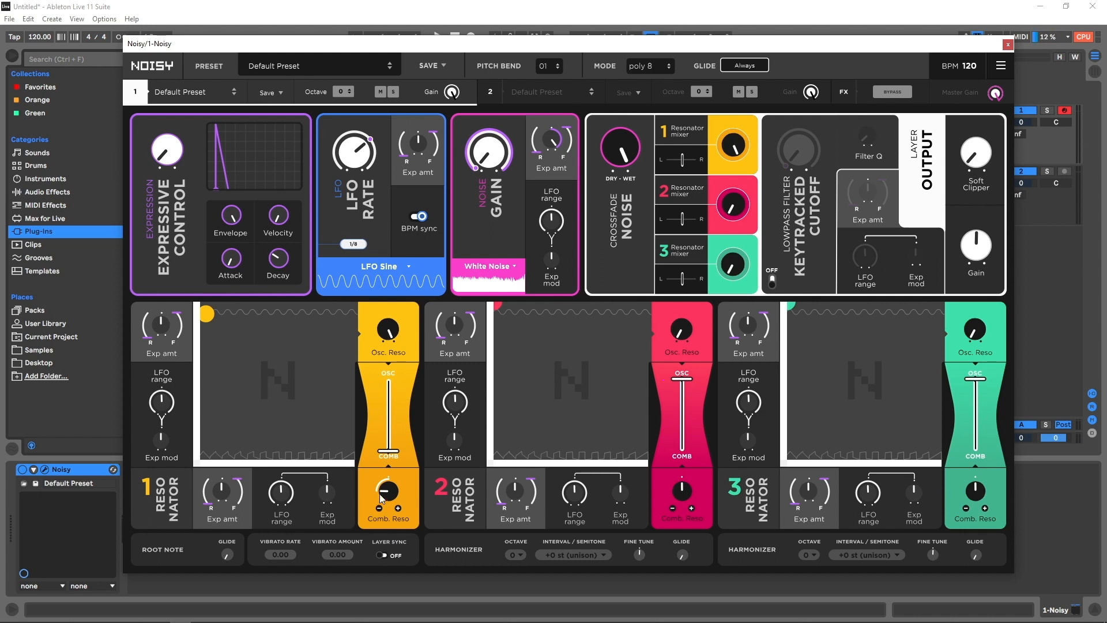
left_click_drag(396, 494, 416, 397)
left_click_drag(207, 314, 297, 324)
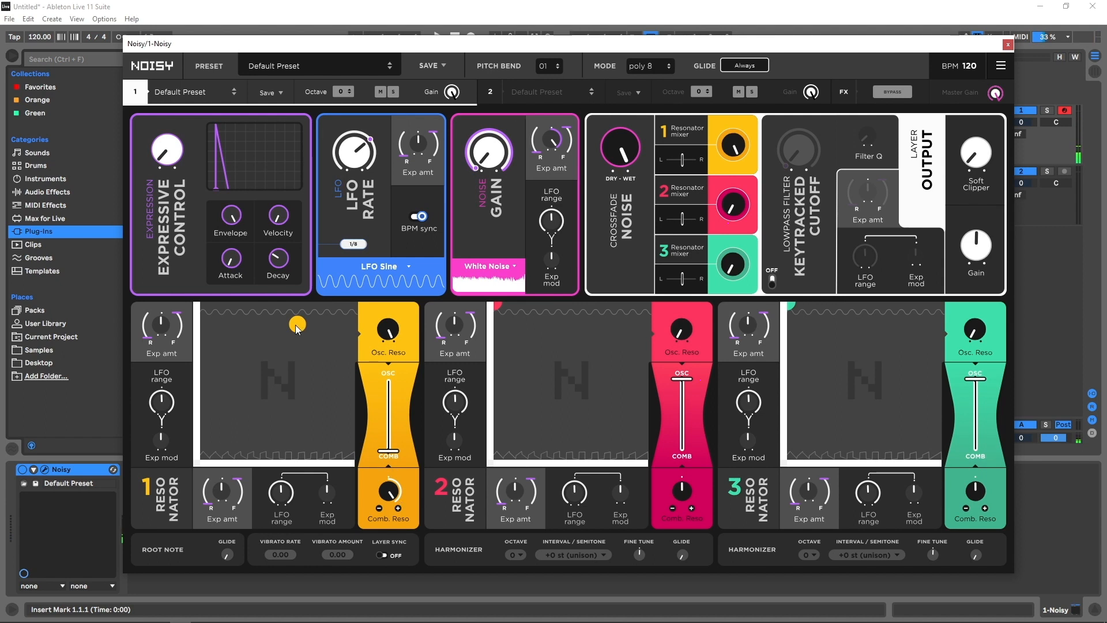
left_click_drag(294, 328, 233, 332)
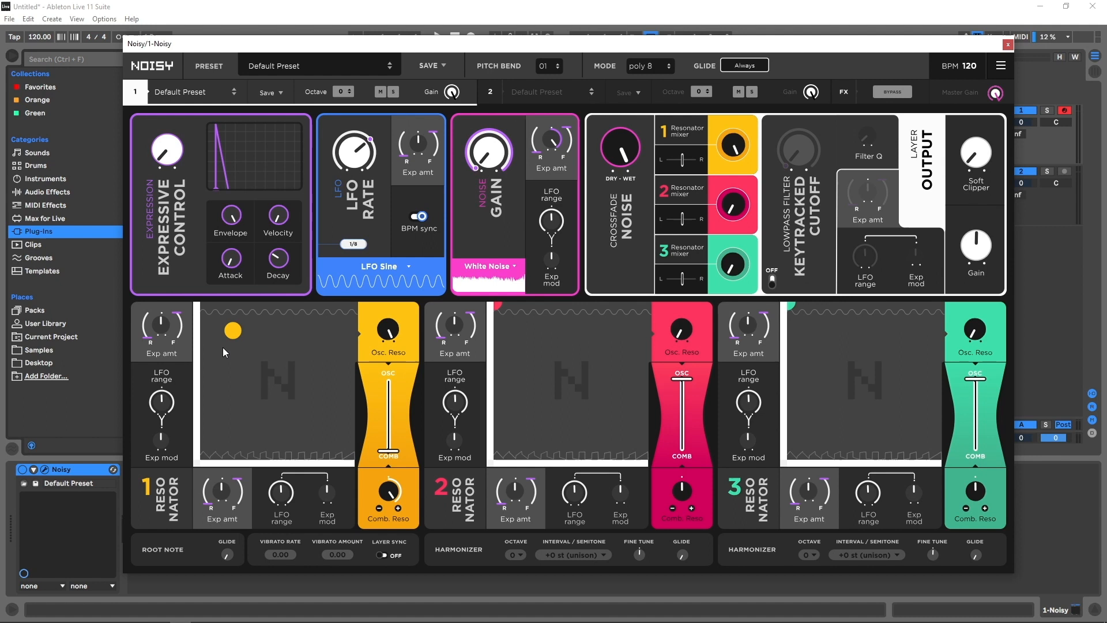
left_click_drag(387, 491, 387, 537)
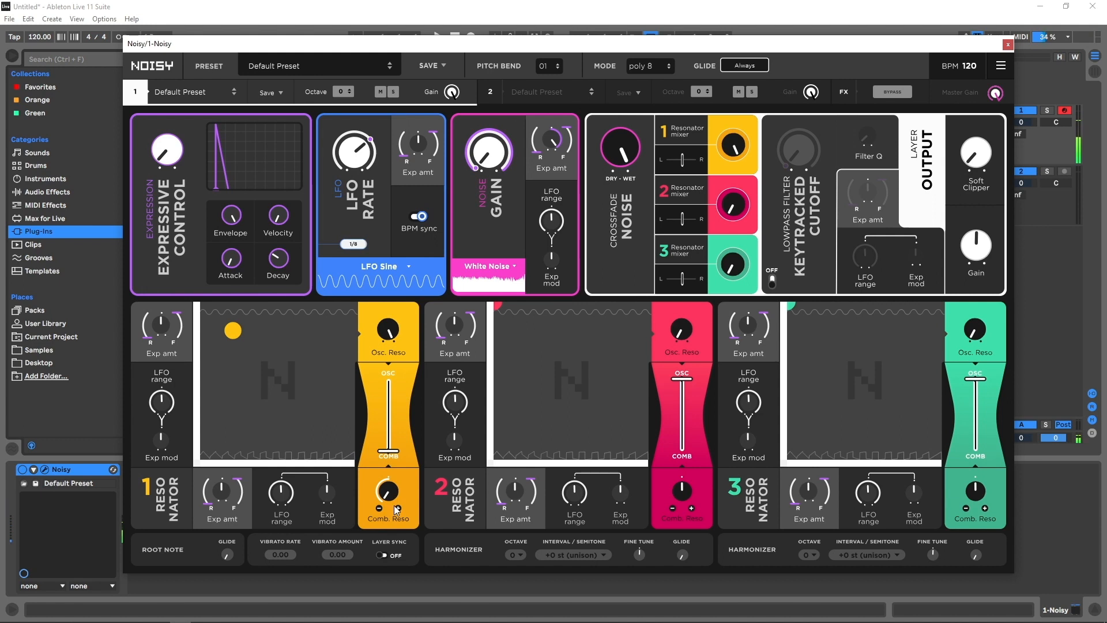
Audition different OSC/COMB blends and pad positions on resonator 1, ending mostly on OSC with the point in the pad's upper area.
left_click_drag(389, 449, 390, 445)
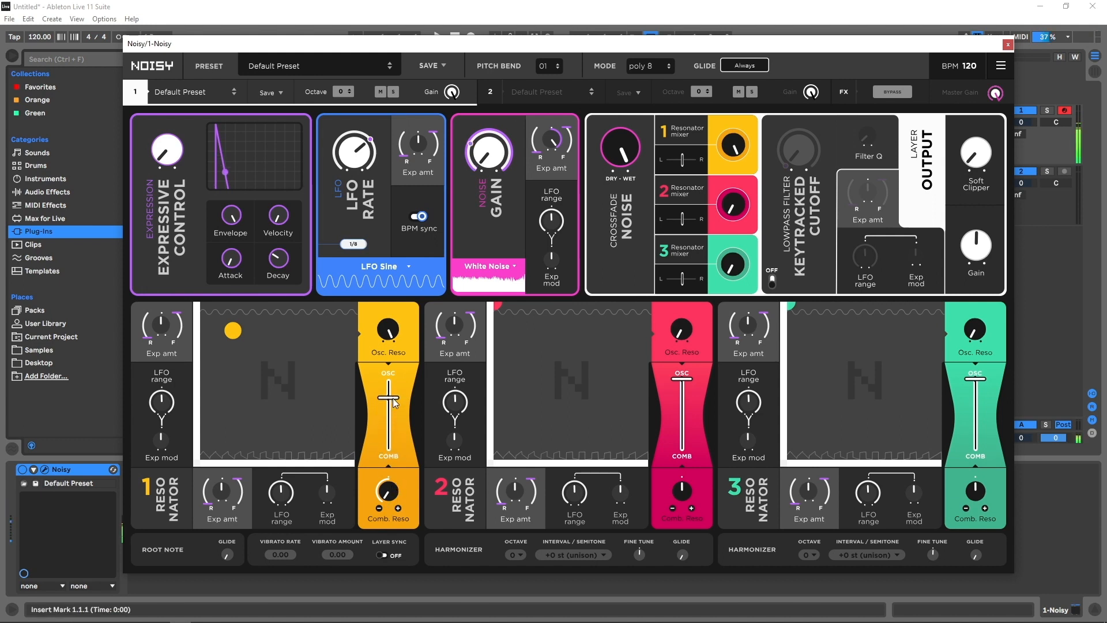
left_click_drag(231, 334, 298, 326)
left_click_drag(388, 399, 388, 431)
left_click_drag(326, 344, 234, 368)
left_click_drag(387, 433, 388, 384)
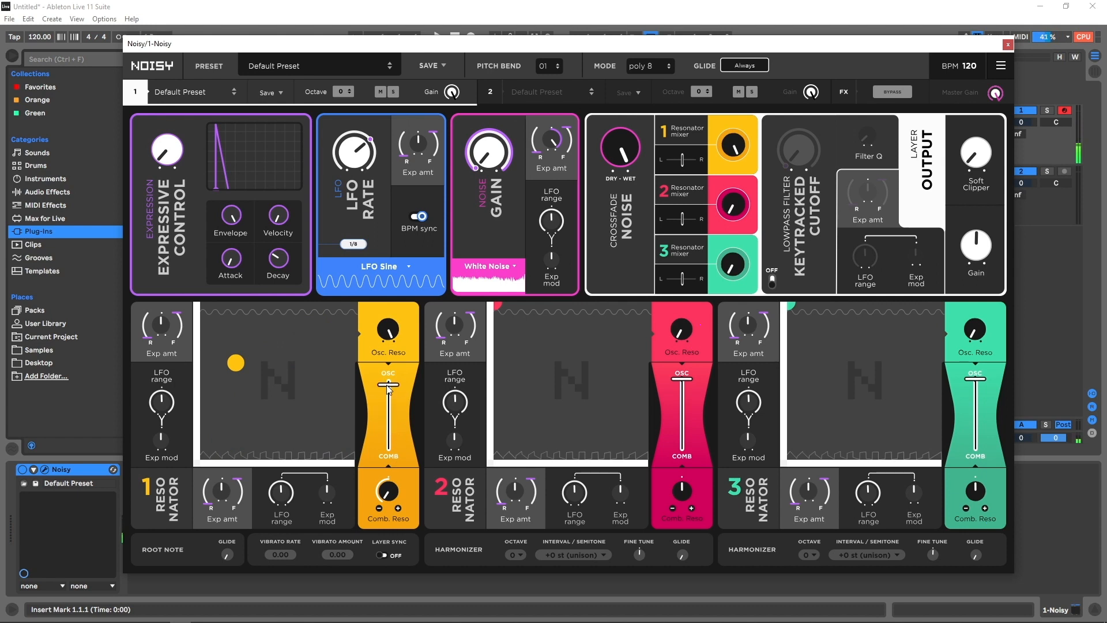
left_click_drag(236, 363, 261, 331)
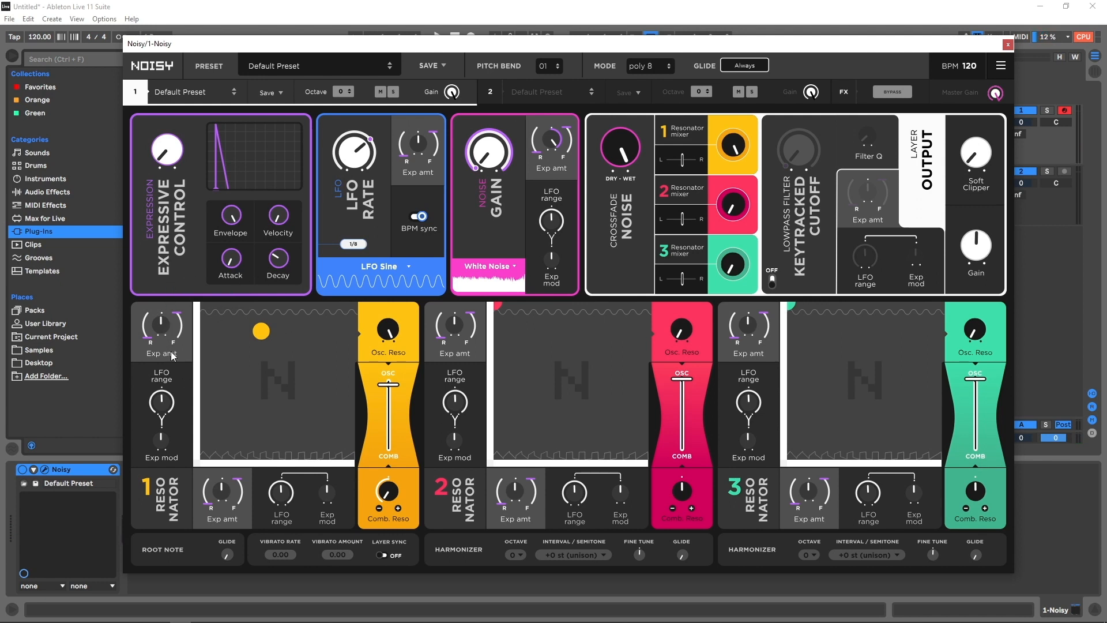
Modulate resonator 1's vertical pad position with a negative Exp amt and a small negative LFO range.
left_click_drag(171, 328, 184, 271)
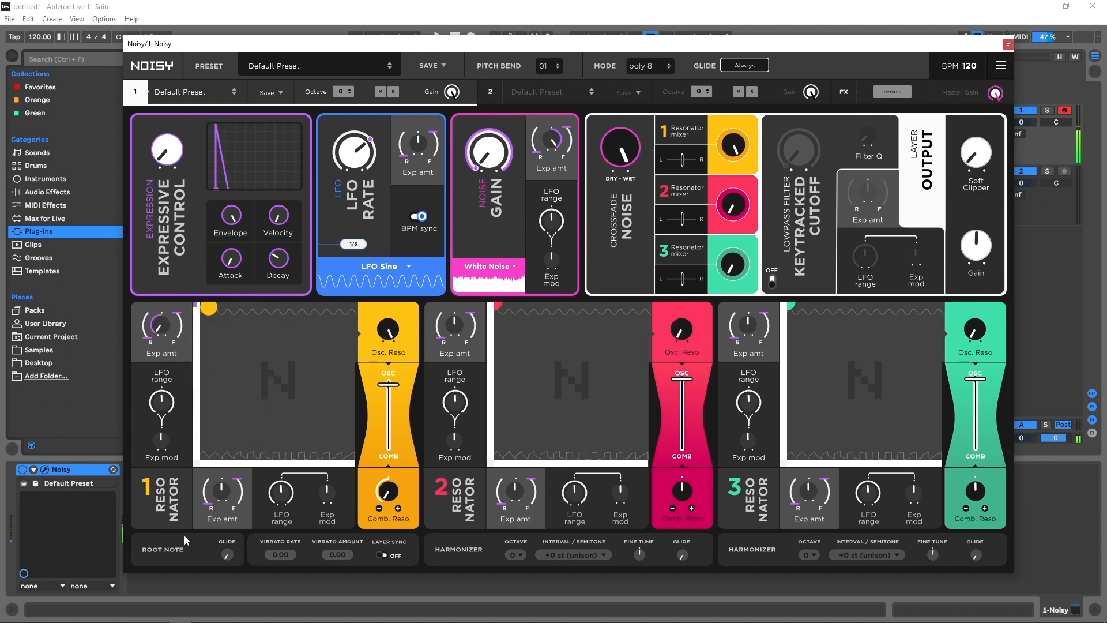
left_click_drag(209, 306, 205, 470)
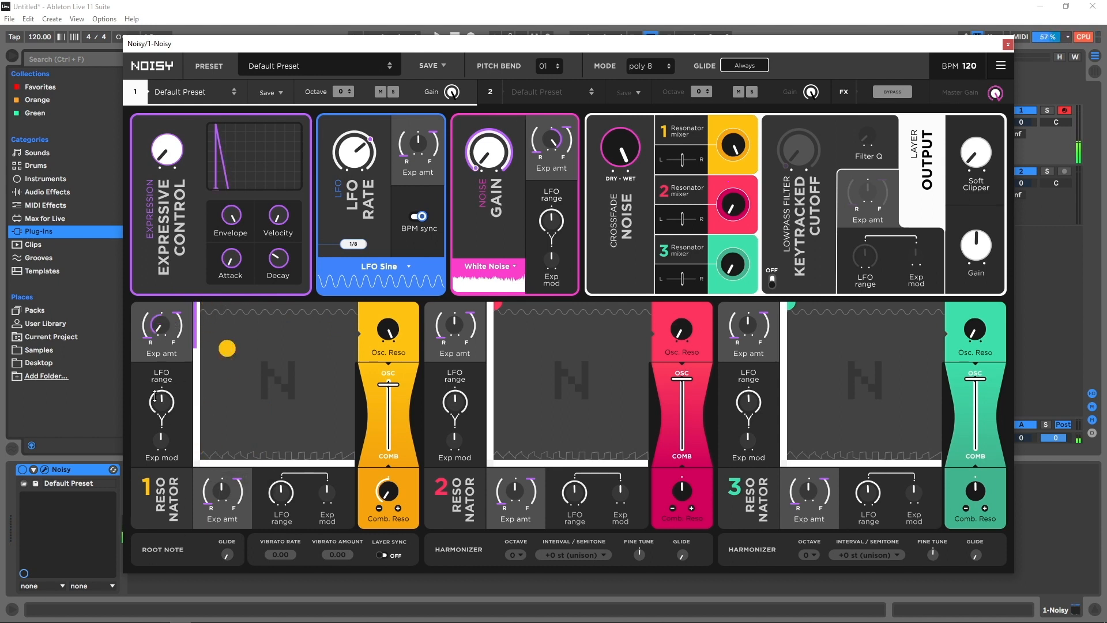
left_click_drag(164, 400, 199, 378)
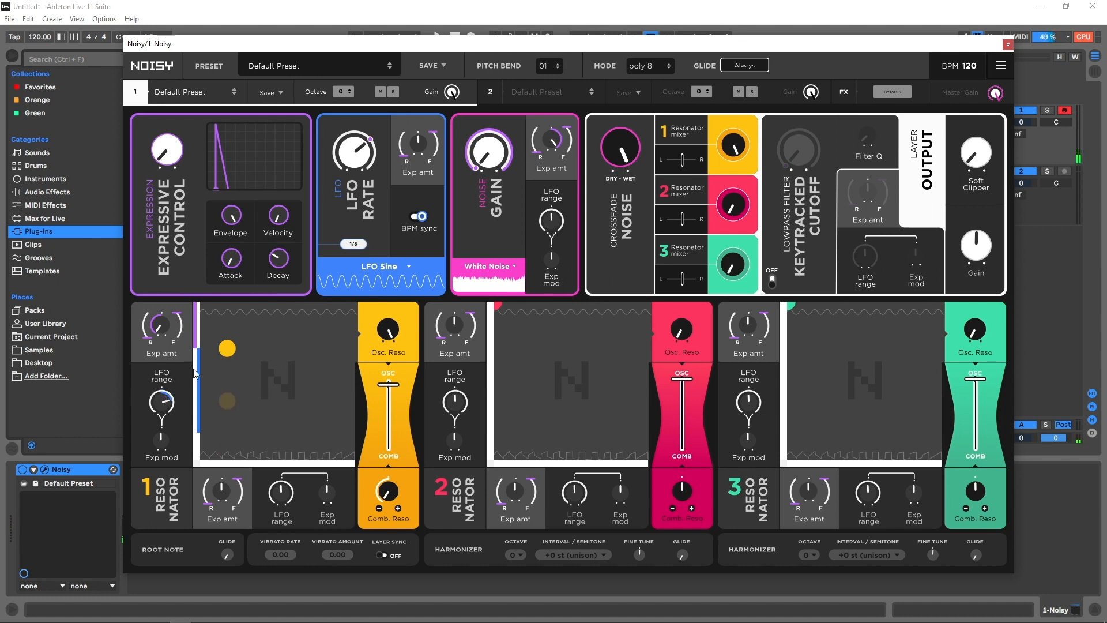
left_click_drag(200, 379, 157, 461)
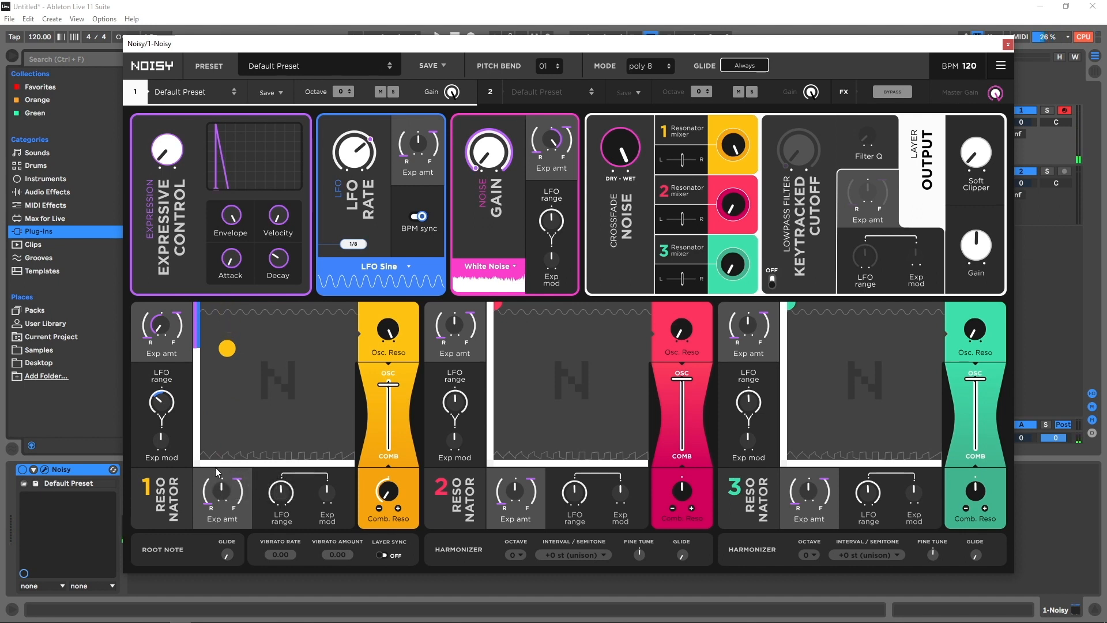
Modulate resonator 1's horizontal pad position with a positive Exp amt and a positive LFO range.
left_click_drag(226, 493, 235, 459)
left_click_drag(222, 494, 220, 468)
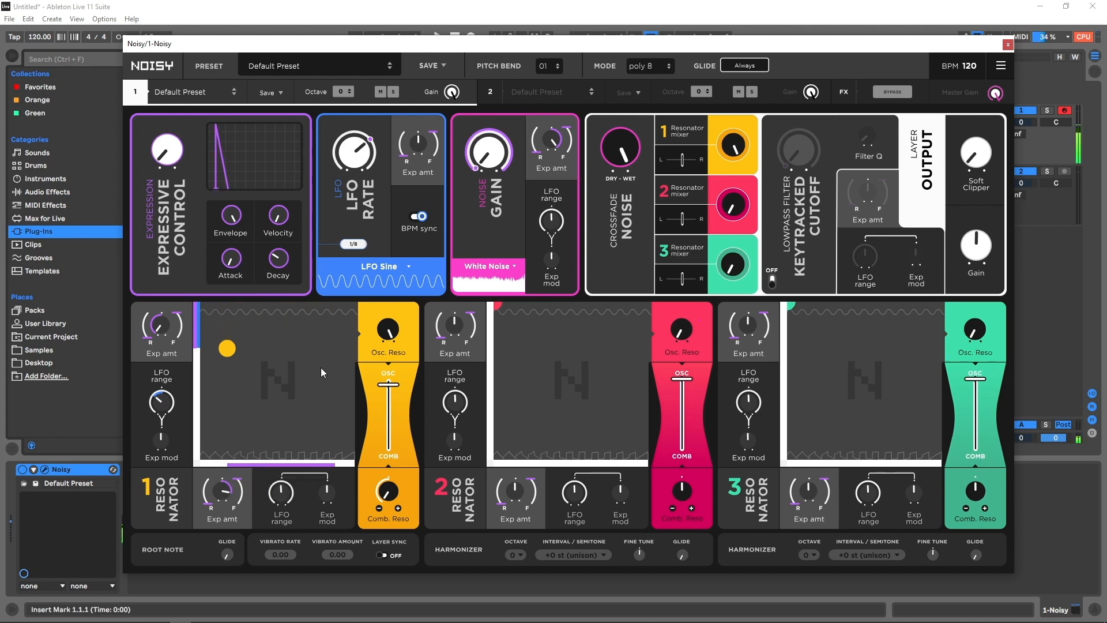
left_click_drag(284, 490, 297, 452)
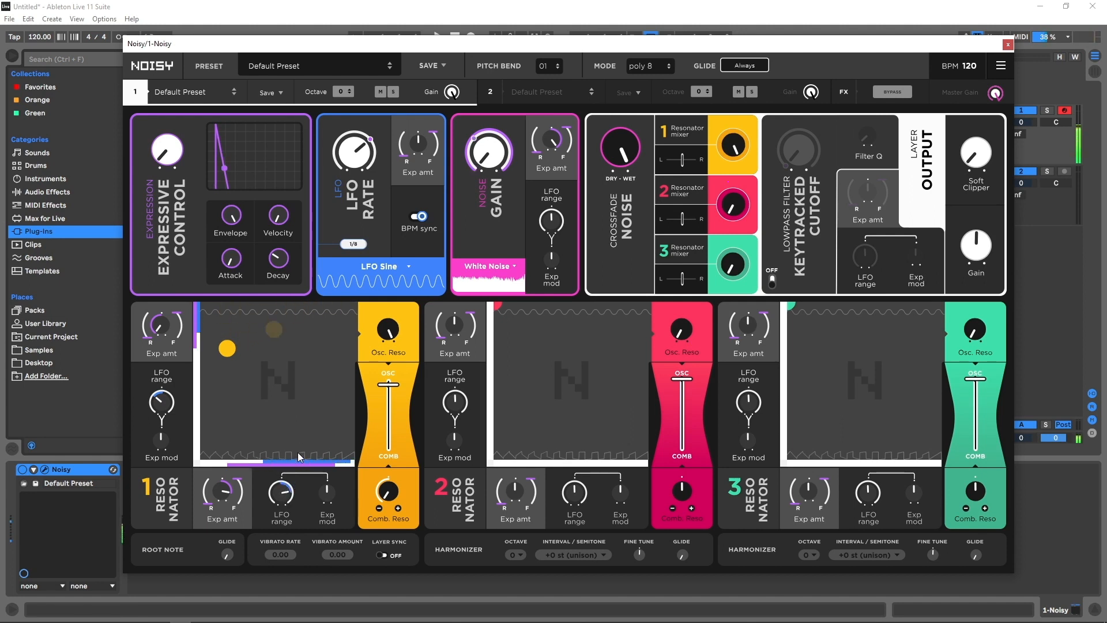
Move resonator 1's pad point to the lower right and rebalance its OSC/COMB blend, keeping it mostly on OSC.
left_click_drag(228, 348, 310, 427)
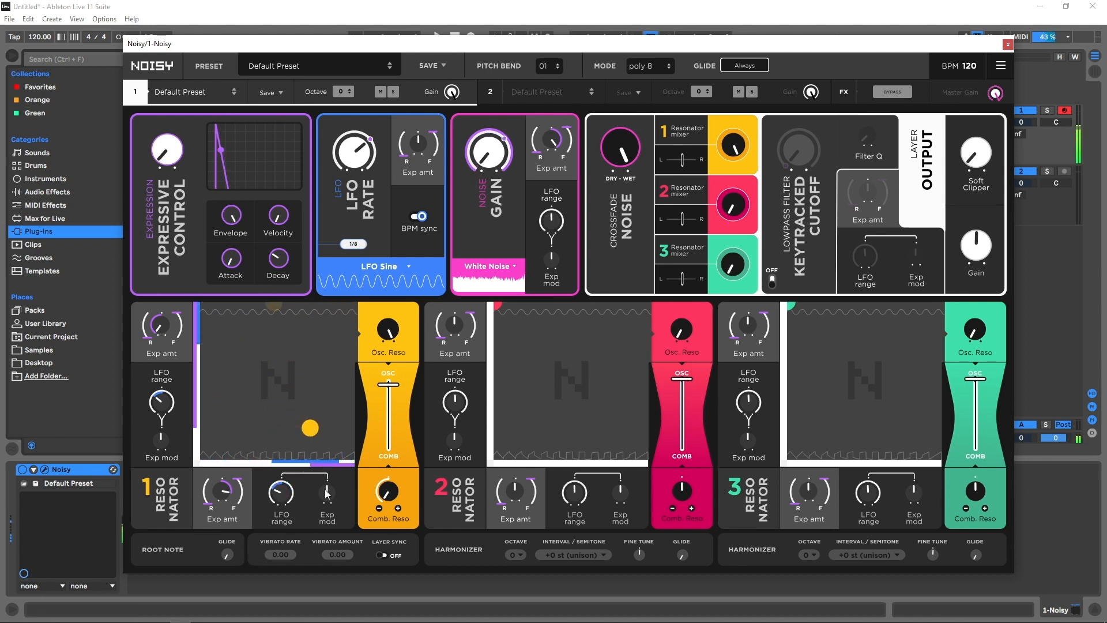
left_click_drag(389, 445, 427, 321)
left_click_drag(388, 401, 387, 387)
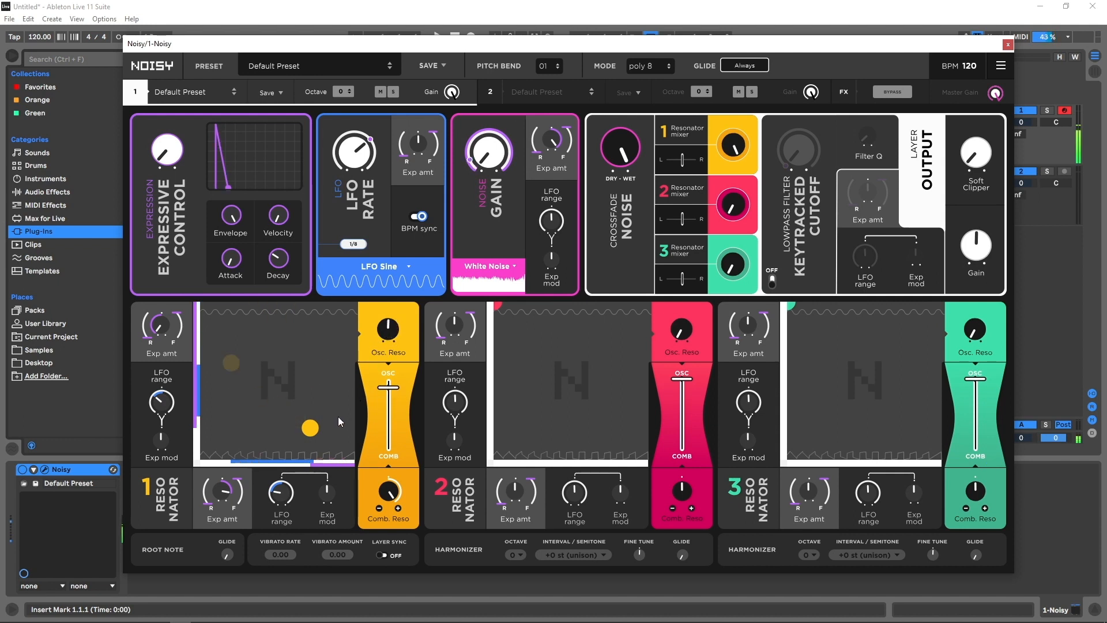
Try different rise and fall settings for the horizontal Exp amt of resonator 1.
left_click_drag(226, 496, 242, 485)
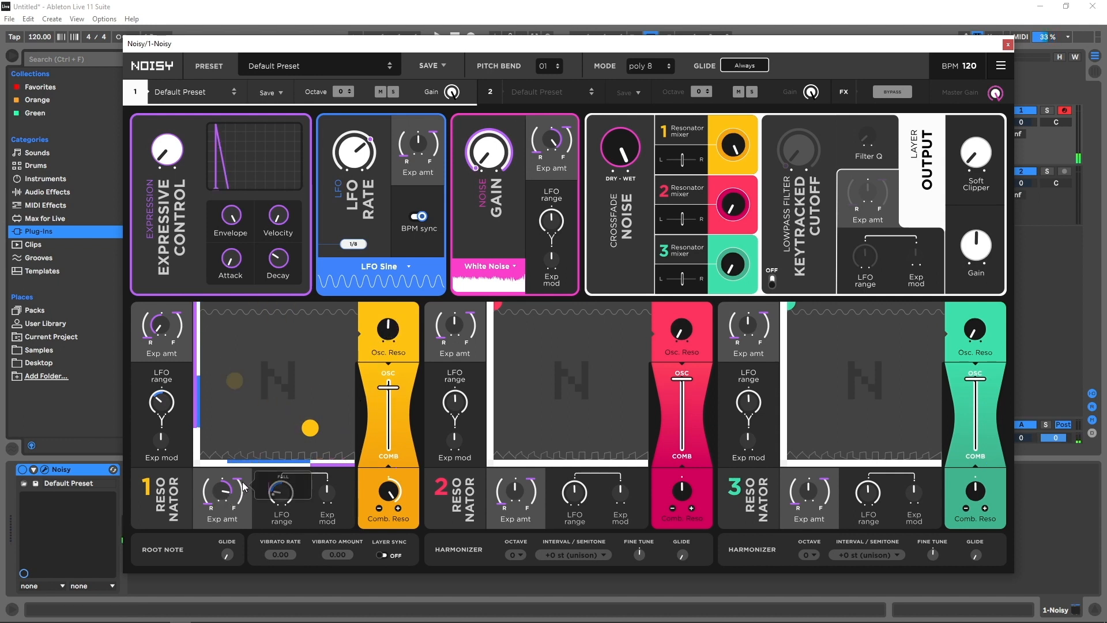
left_click_drag(240, 483, 247, 505)
left_click_drag(246, 511, 248, 495)
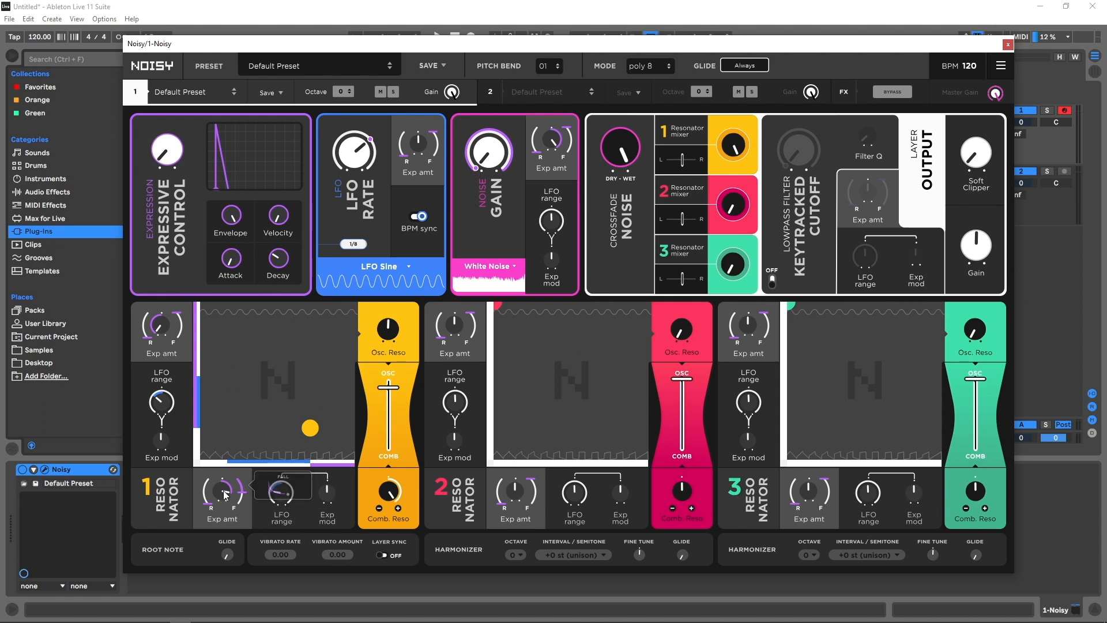
left_click_drag(208, 498, 211, 510)
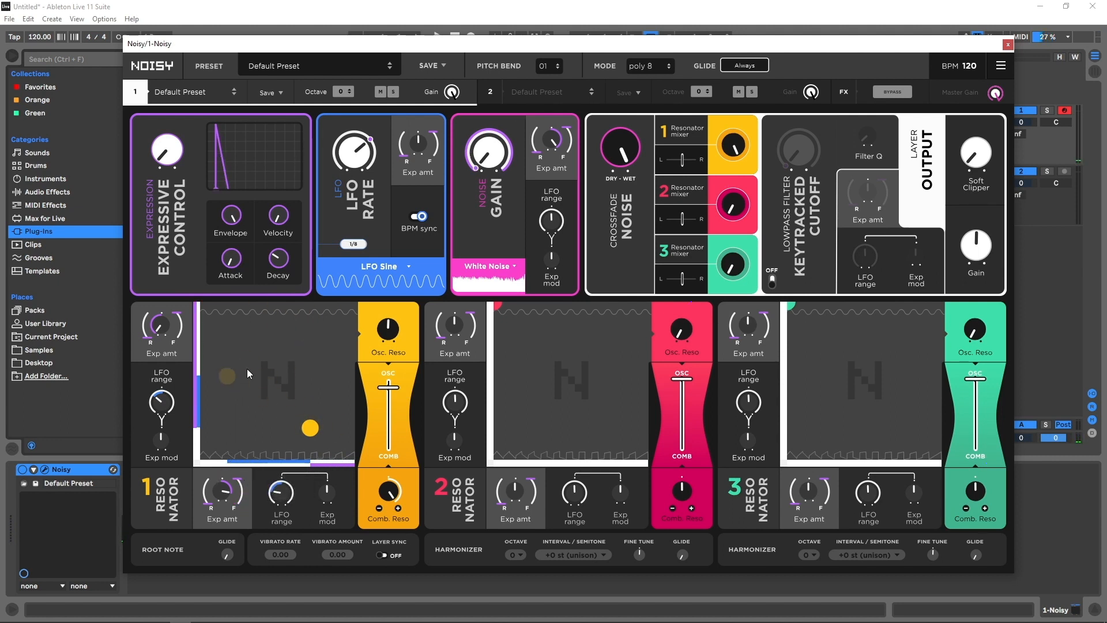
Adjust the Exp mod of resonator 1's vertical and horizontal LFO ranges, and move its pad point to the lower left.
left_click_drag(172, 441, 175, 396)
left_click_drag(164, 399, 165, 417)
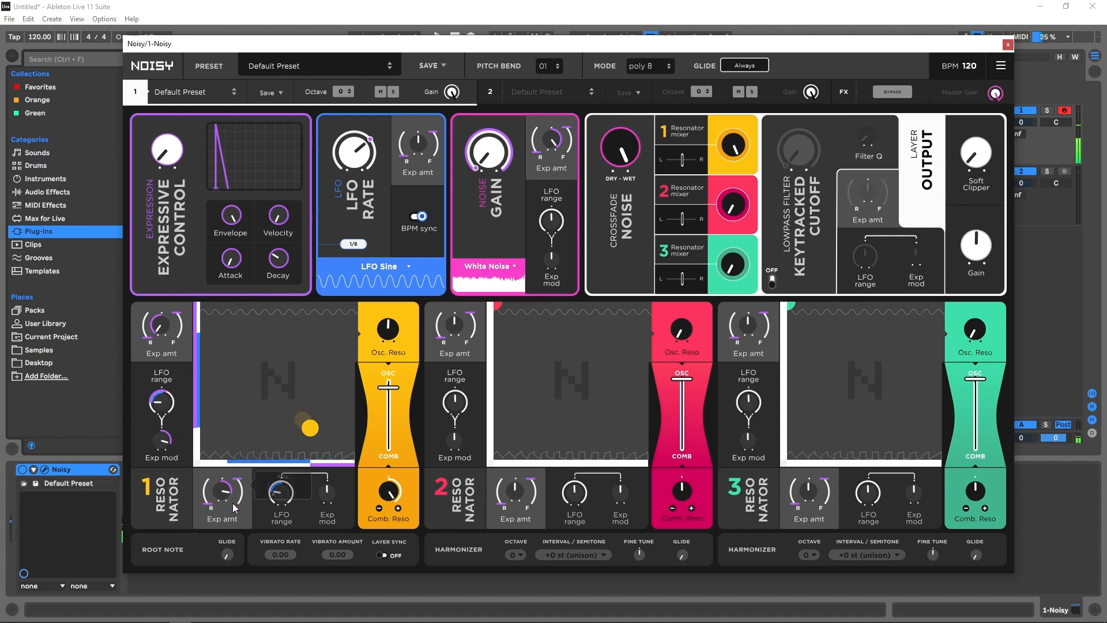
left_click_drag(317, 502, 317, 490)
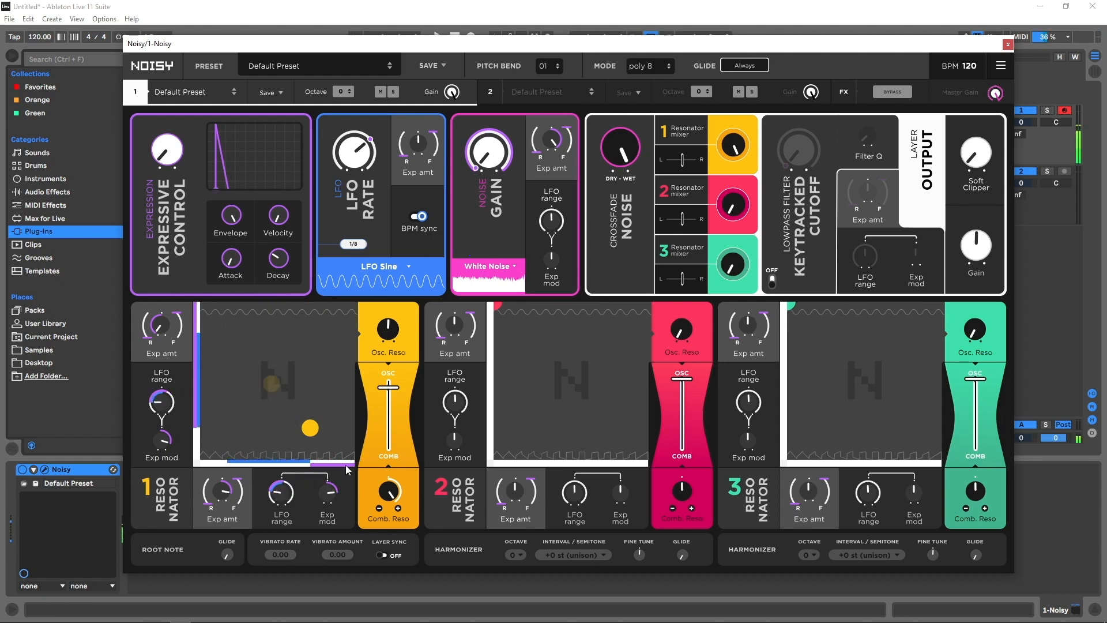
left_click_drag(316, 431, 220, 438)
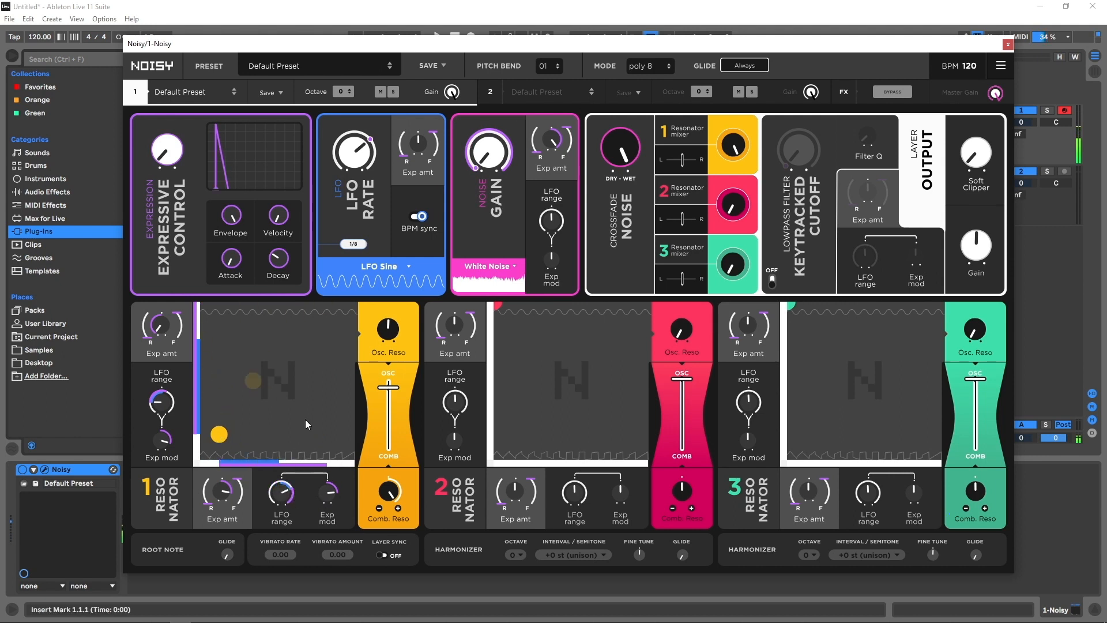
left_click_drag(326, 494, 314, 538)
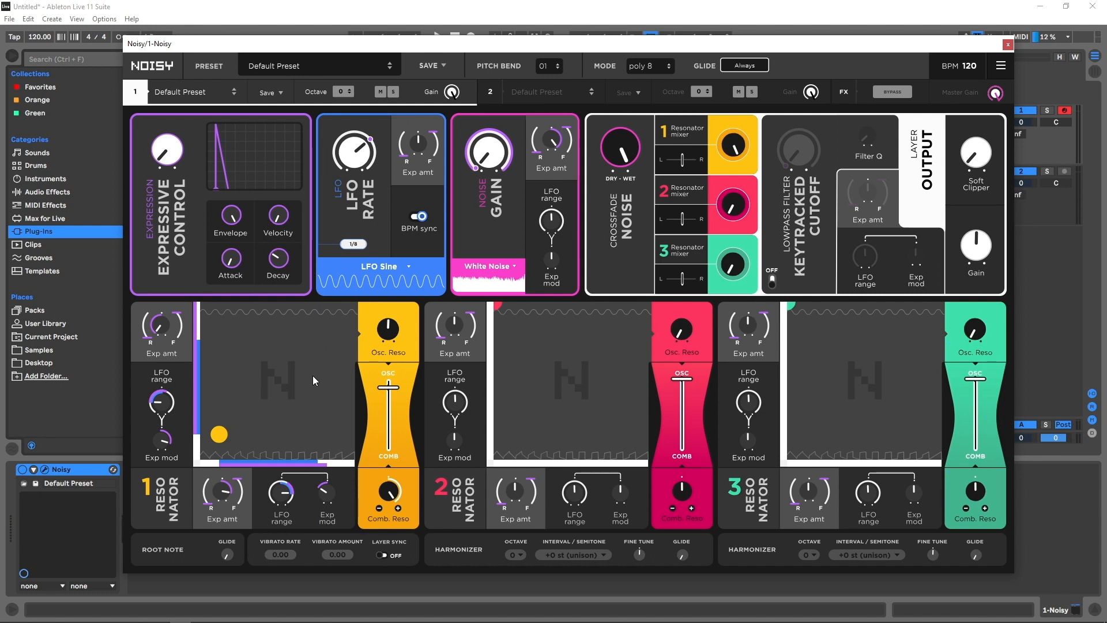
Test layer 1's vibrato at rate 0.55 and amount 0.51, and at 0.36 and 1.00, with resonator 1's pad point near the centre.
left_click(494, 91)
left_click(141, 94)
left_click_drag(279, 543, 340, 524)
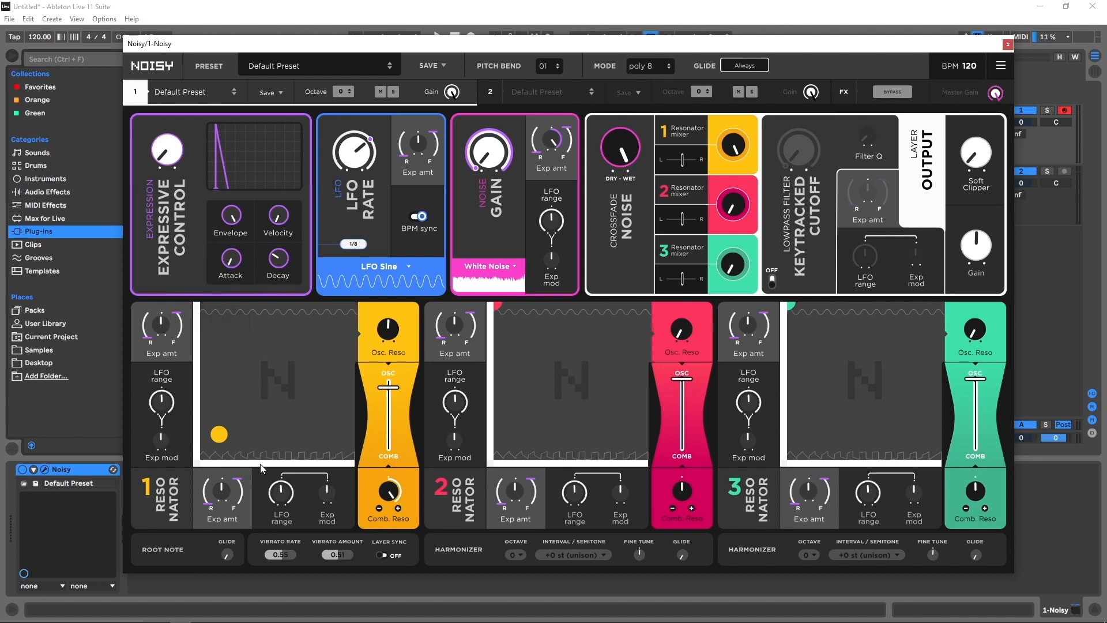
left_click_drag(218, 434, 266, 364)
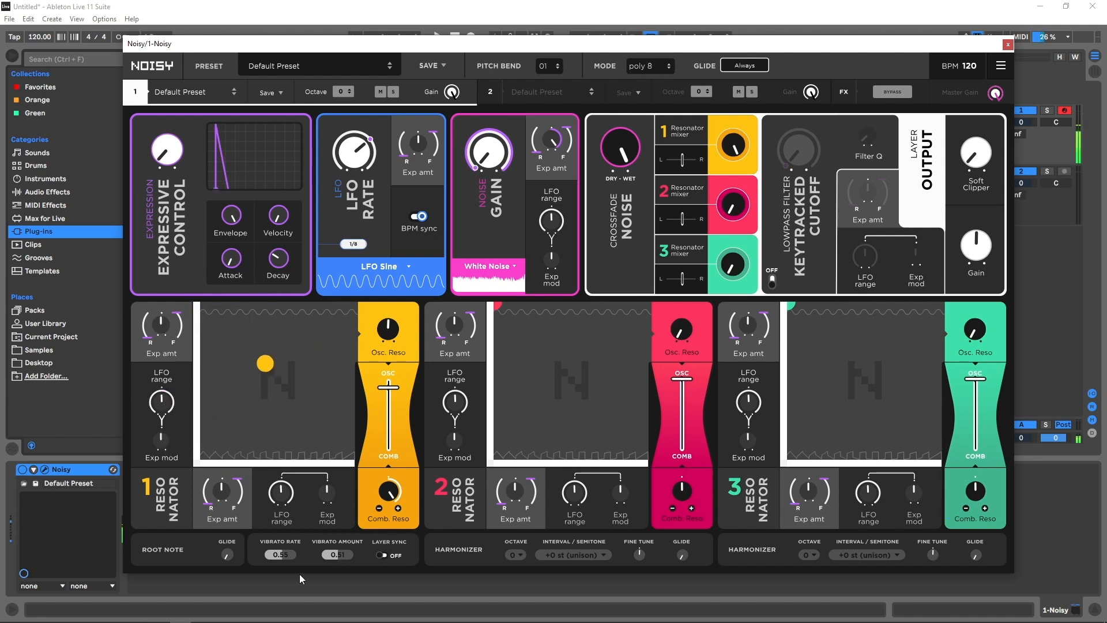
left_click_drag(287, 547, 341, 524)
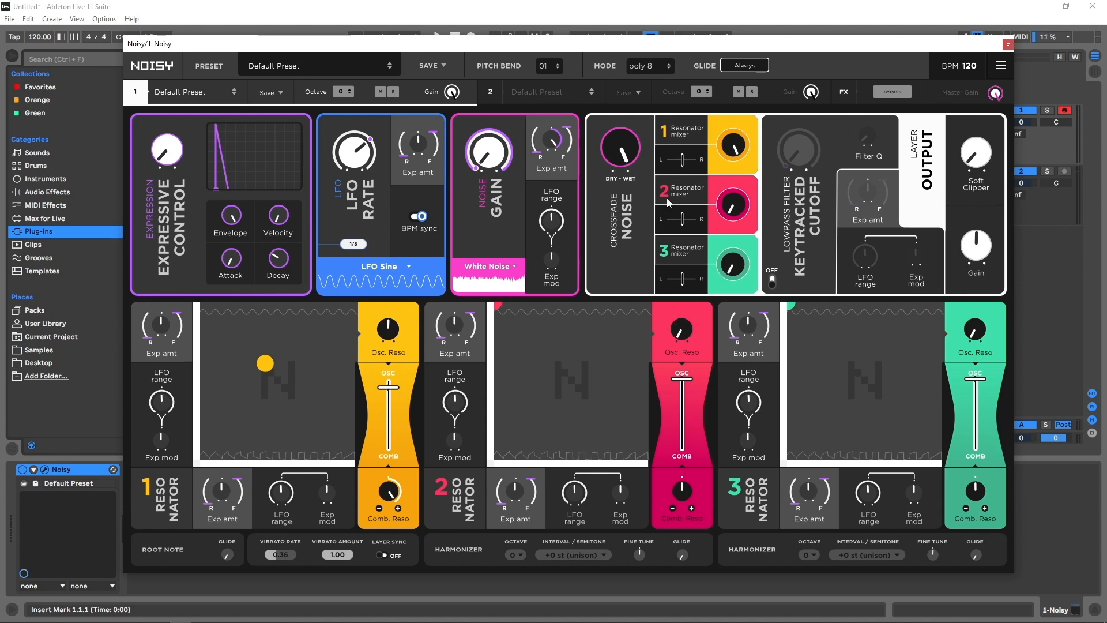
Turn resonator 1 fully down in the resonator mixer and raise resonator 2.
left_click_drag(762, 143, 768, 122)
left_click_drag(742, 204, 694, 300)
left_click_drag(727, 145, 682, 367)
left_click_drag(743, 207, 768, 98)
Raise resonator 2's Osc. Reso and place its pad point near the pad's upper-left corner.
left_click_drag(685, 330, 725, 283)
left_click_drag(497, 305, 516, 312)
left_click(504, 326)
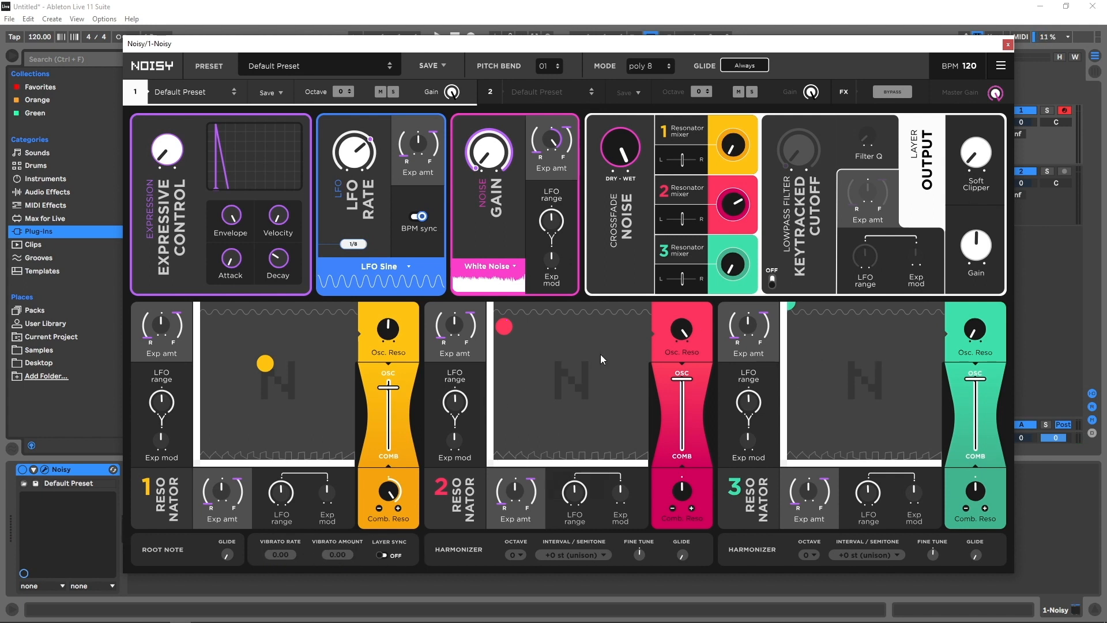
left_click_drag(505, 328, 516, 316)
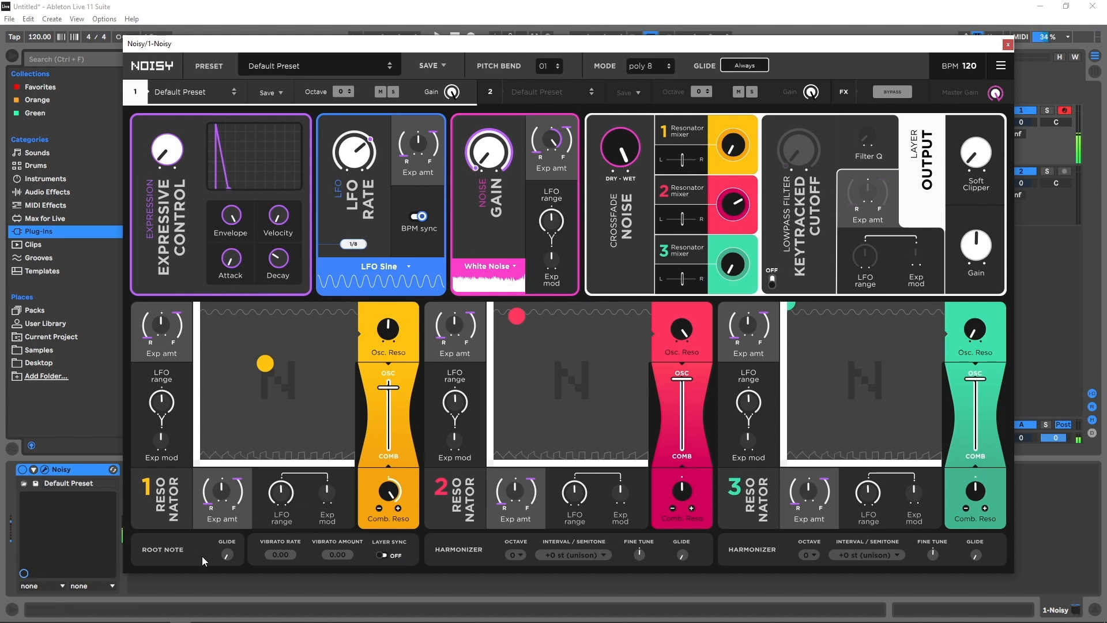
Set resonator 2's harmonizer octave to +1 and move its pad point to the upper right.
left_click(517, 553)
left_click(526, 479)
left_click_drag(518, 316, 678, 328)
Raise resonator 2's Comb. Reso and shift its OSC/COMB blend past the middle toward COMB.
mouse_move(682, 379)
left_mouse_down()
mouse_move(681, 413)
mouse_move(681, 396)
left_mouse_up()
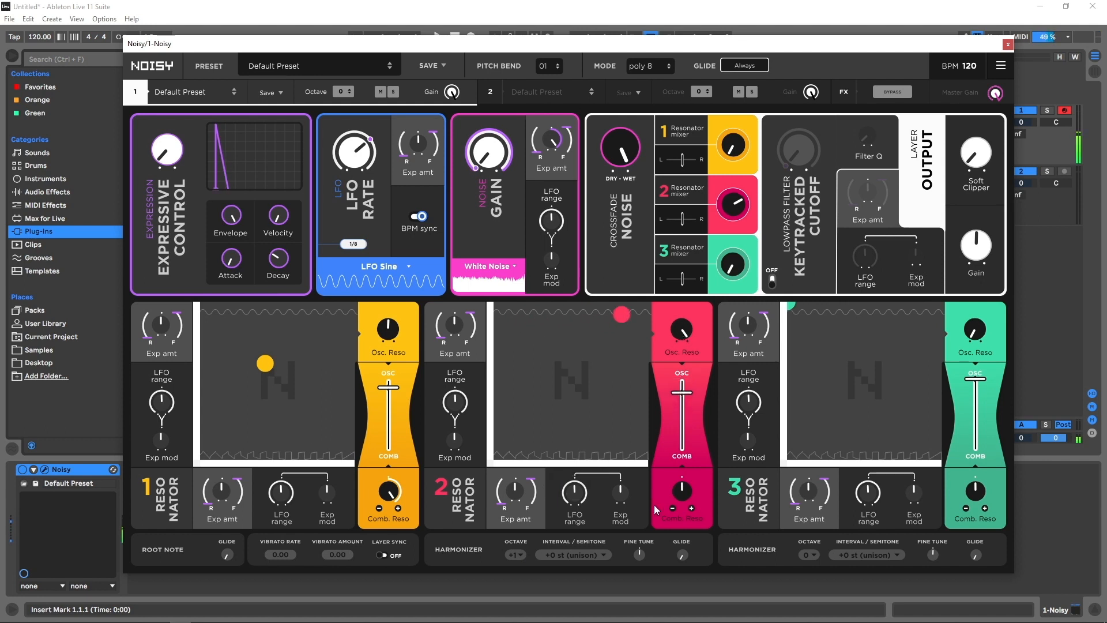
left_click_drag(682, 491, 701, 462)
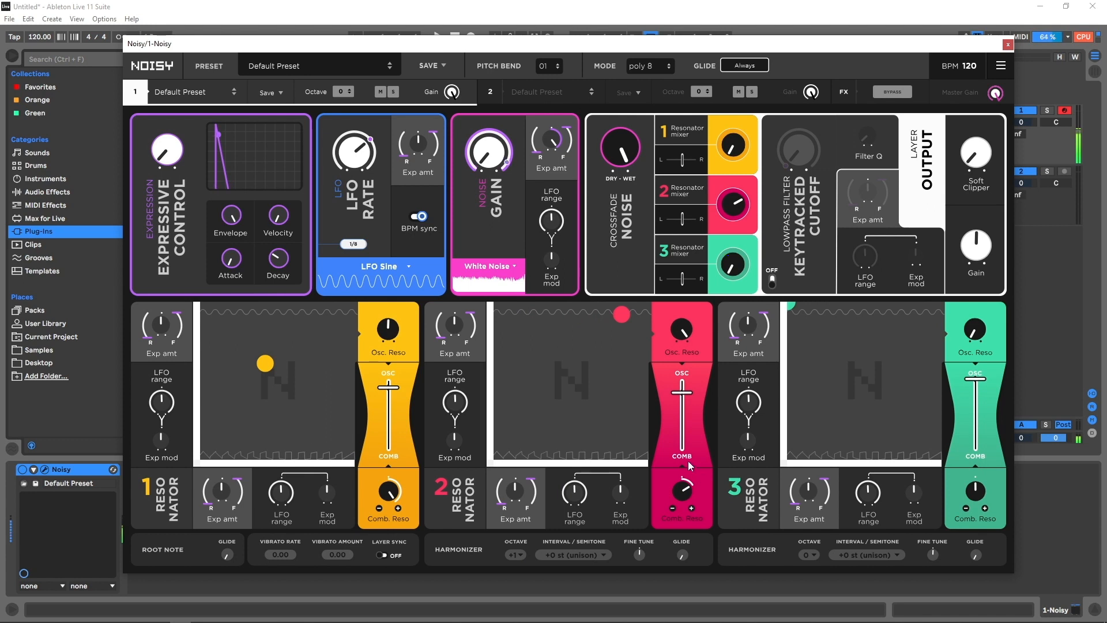
left_click_drag(681, 394, 681, 424)
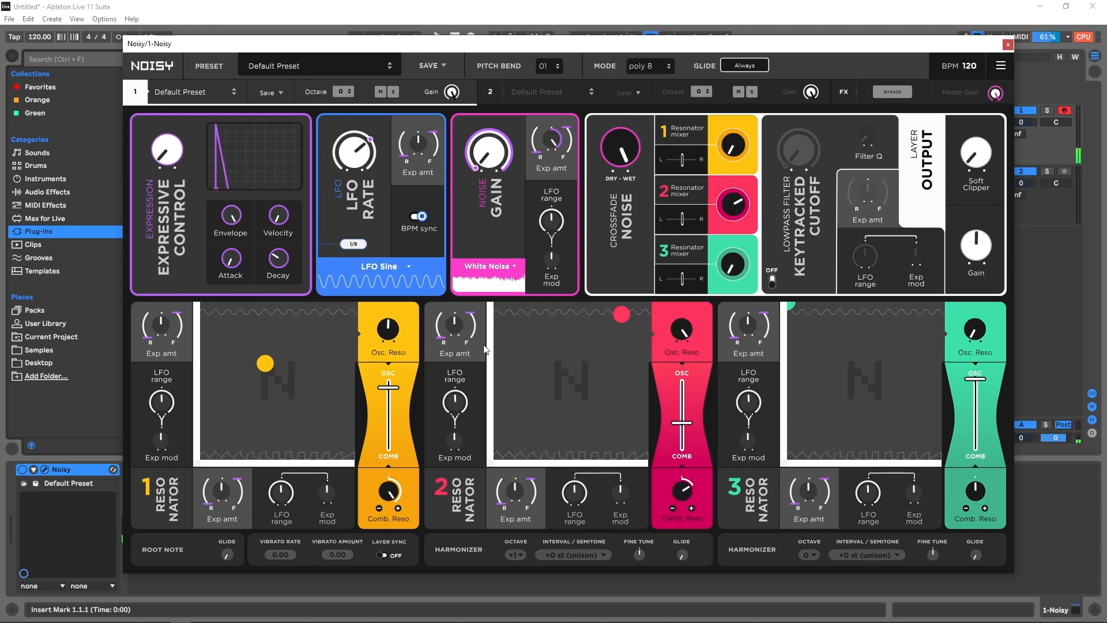
Shorten the expression decay slightly and pan resonator 2 to the right in the resonator mixer.
left_click_drag(282, 269, 283, 277)
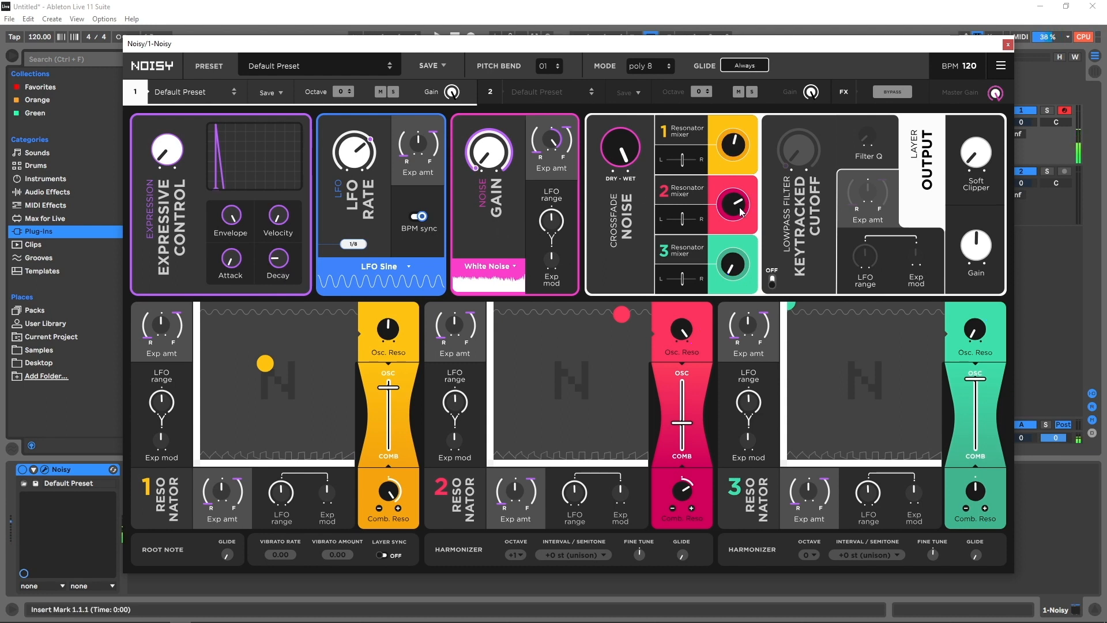
left_click(690, 219)
Set resonator 2's harmonizer octave to -1 and move its pad point near the centre.
left_click(515, 555)
left_click(527, 499)
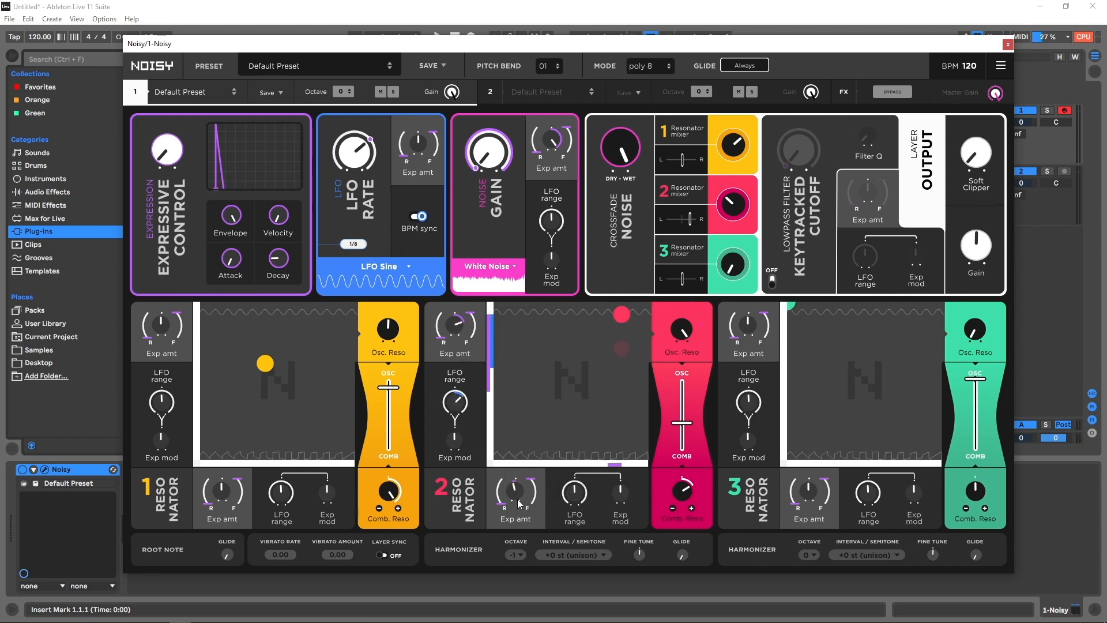
left_click(579, 362)
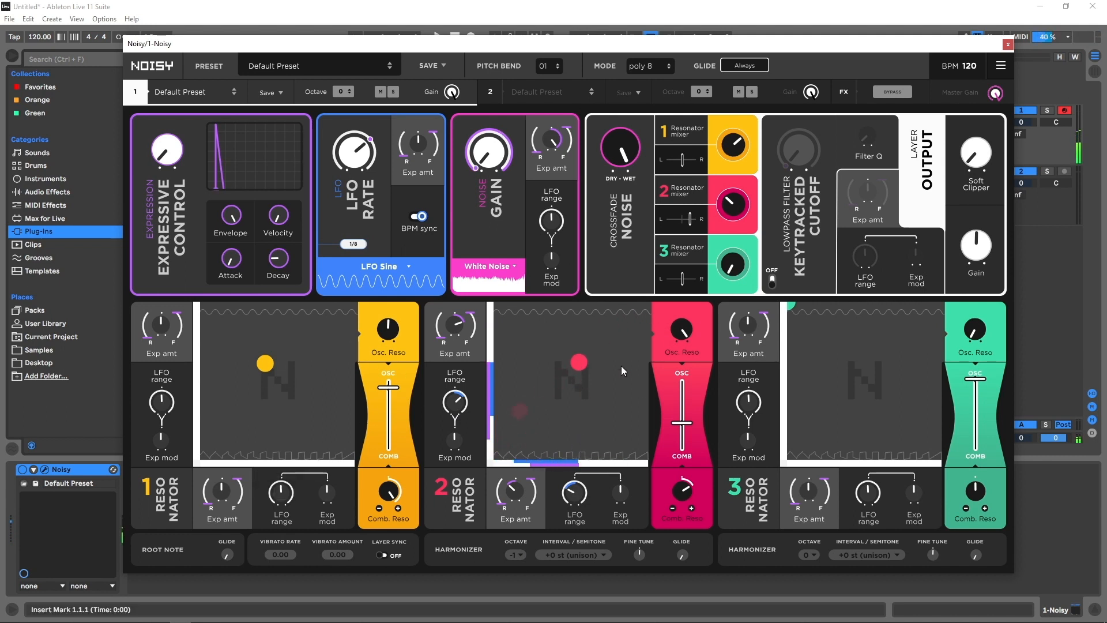
Turn on the keytracked lowpass filter of the layer output.
left_click(773, 281)
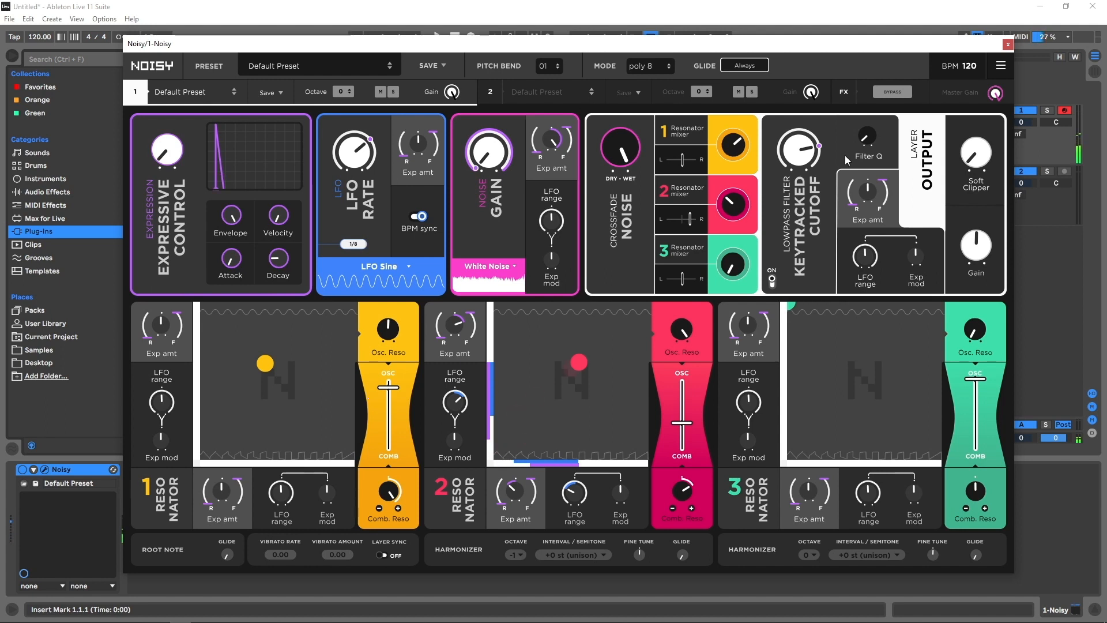
Raise the layer output's gain and increase its Soft Clipper.
left_click_drag(980, 247, 988, 217)
left_click_drag(977, 146, 988, 64)
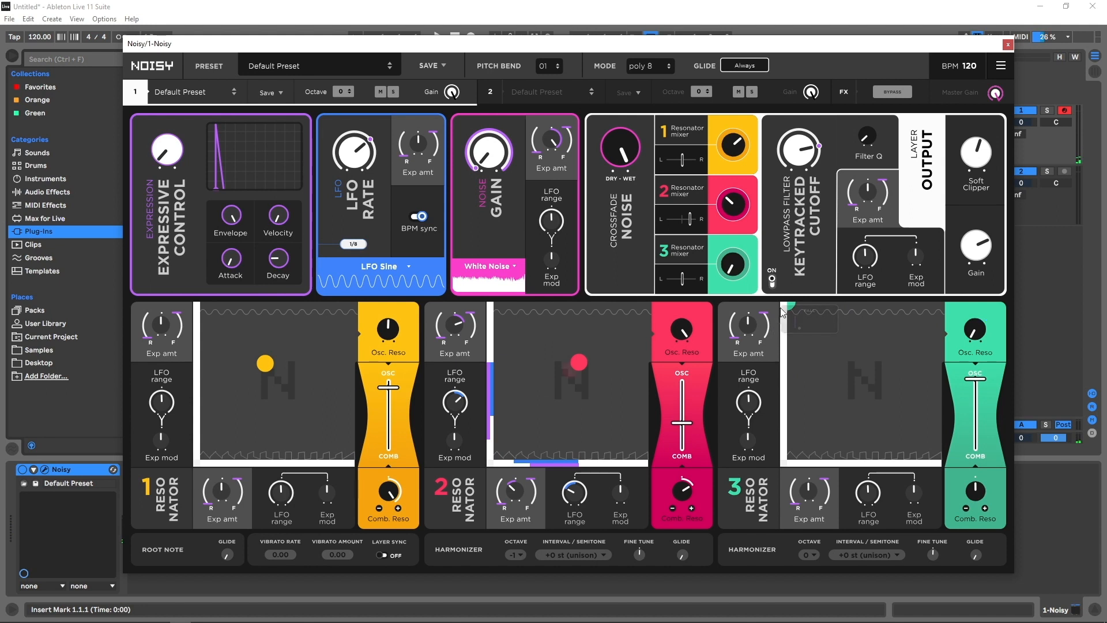
Move resonator 3's pad point inward from its corner and set its harmonizer octave to -2.
left_click_drag(792, 306, 819, 359)
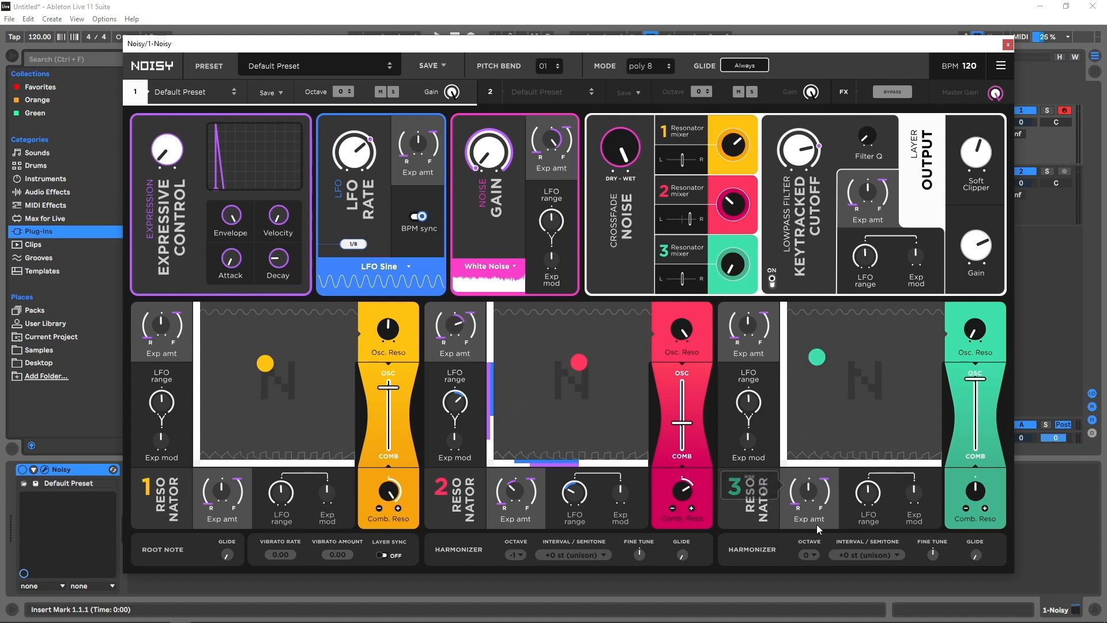
left_click(810, 554)
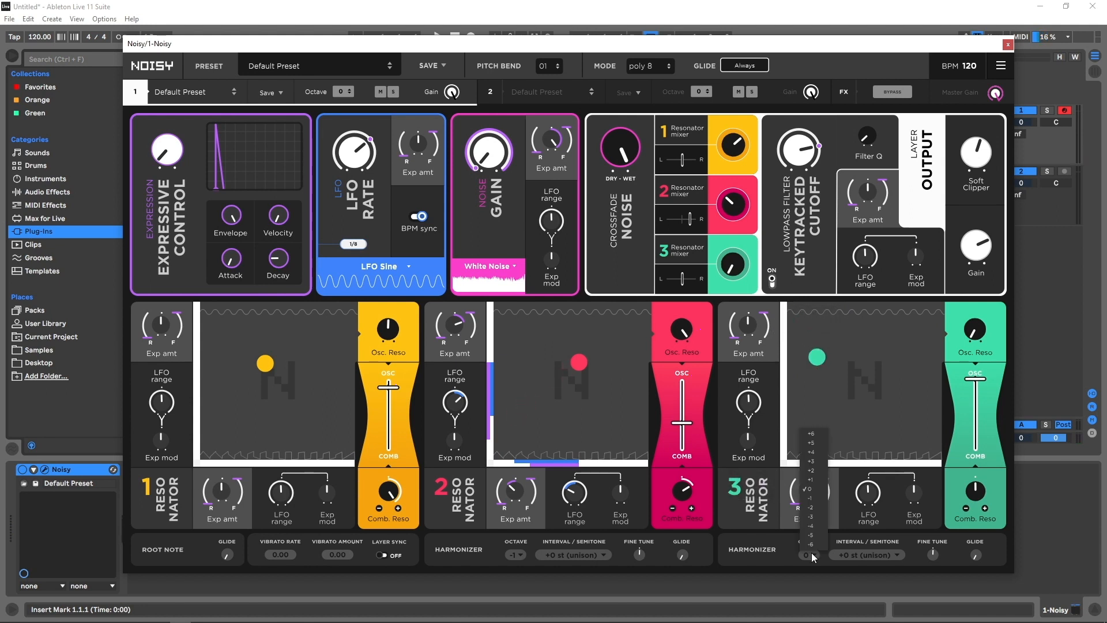
left_click(817, 508)
Raise resonator 3's Osc. Reso and mixer level, and return its pad point to the upper-left corner of the pad.
left_click_drag(982, 330, 980, 260)
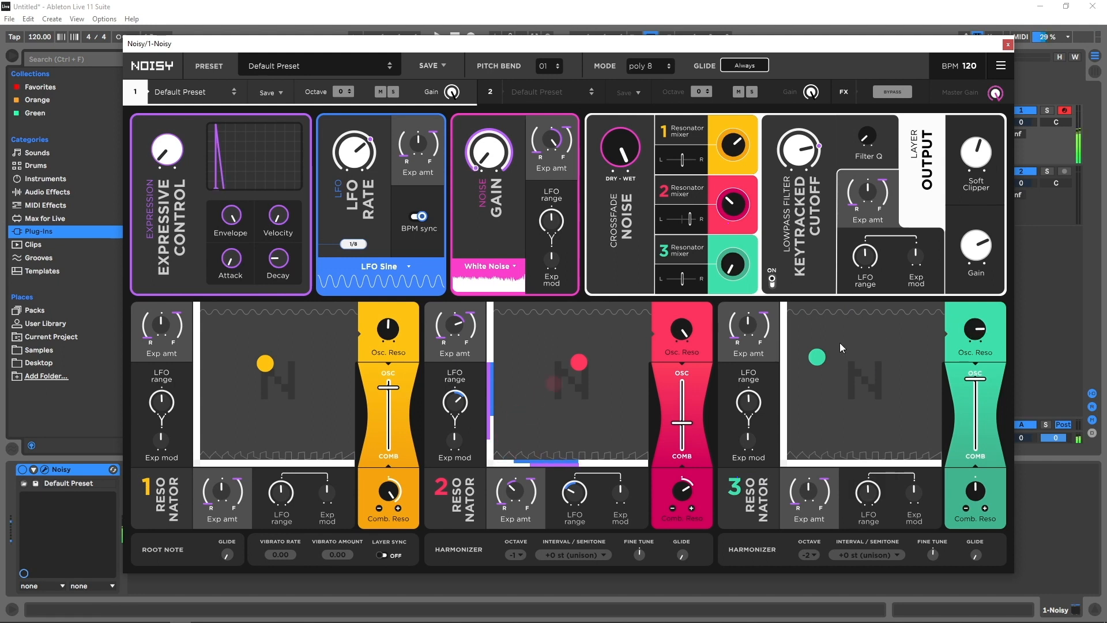
left_click_drag(818, 357, 835, 352)
left_click_drag(727, 257, 766, 170)
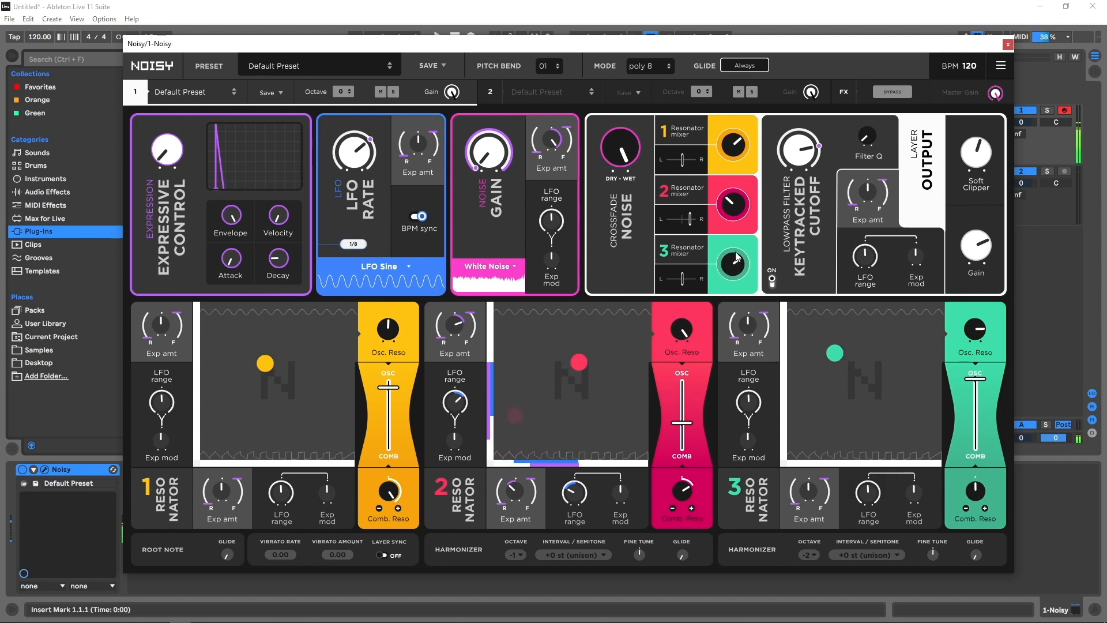
left_click_drag(834, 352, 801, 312)
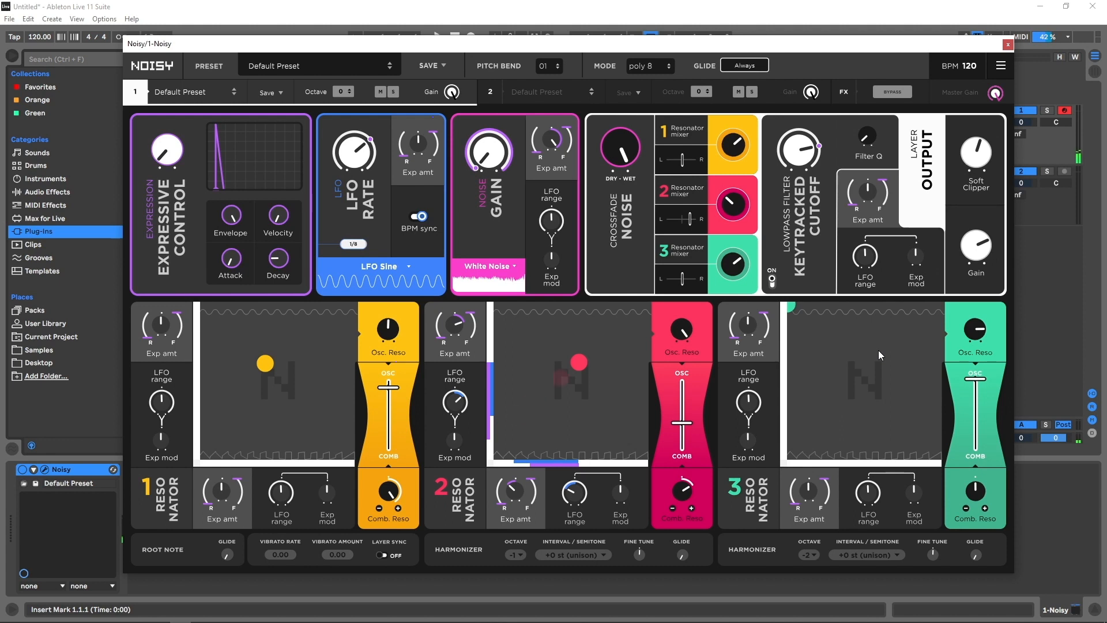
Load the Froggy1 preset from the 07 FXs category into layer 2.
left_click(491, 97)
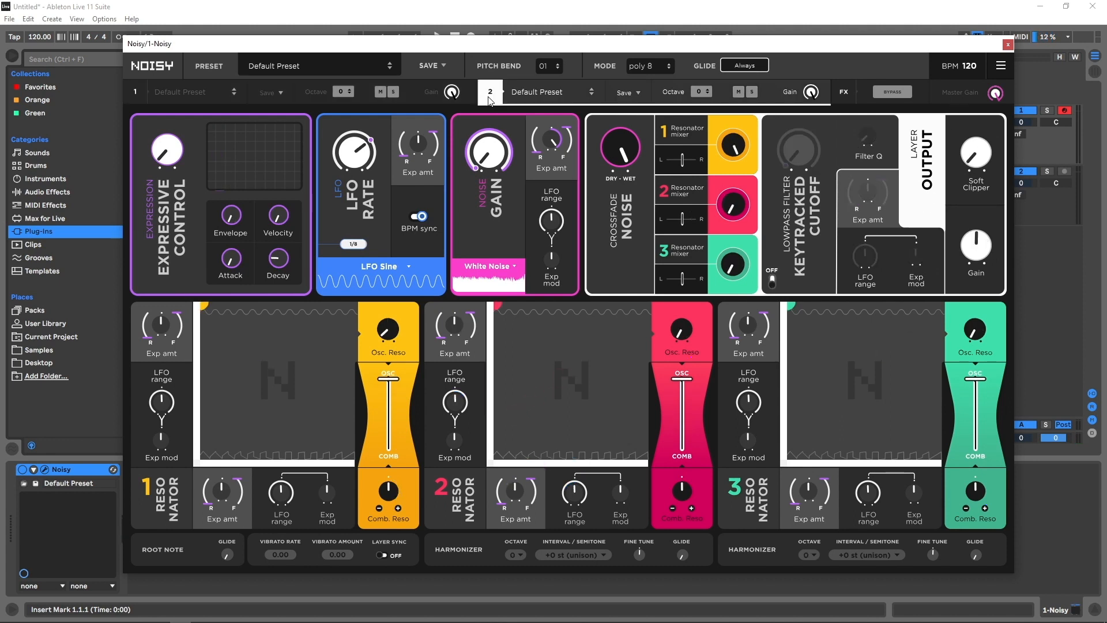
left_click(531, 95)
mouse_move(538, 276)
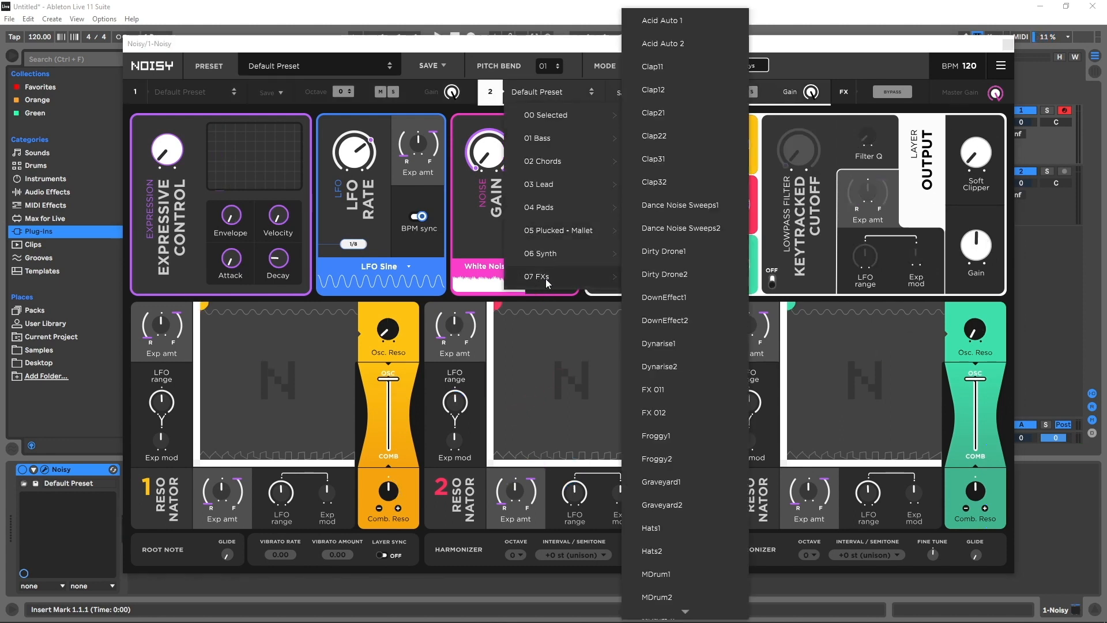
left_click(682, 434)
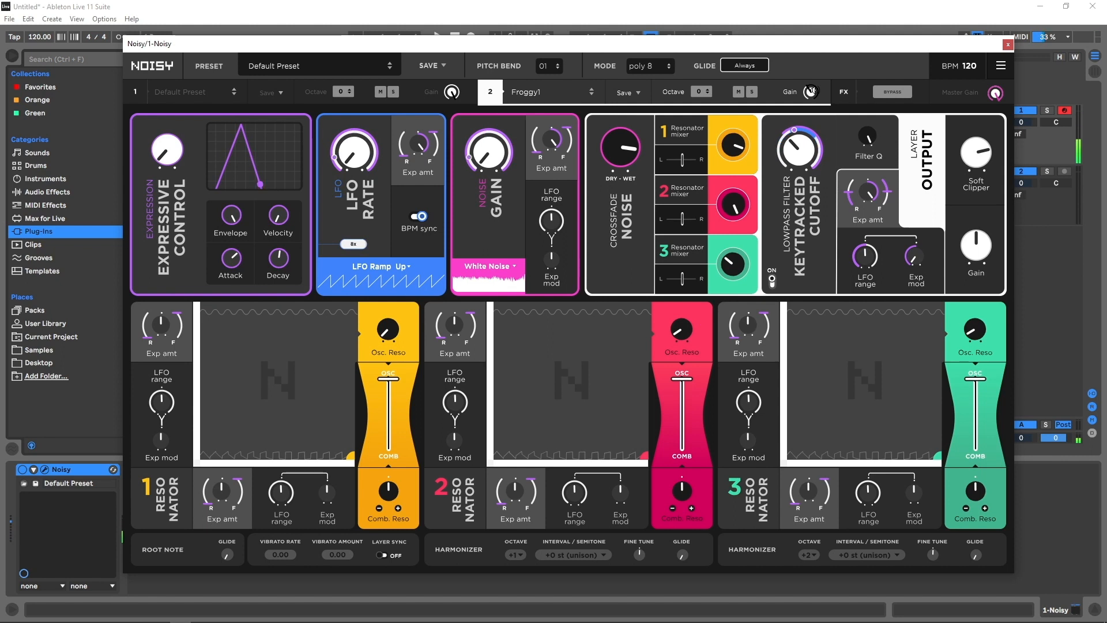
Raise layer 2's output gain and switch the voice mode to legato.
left_click(844, 92)
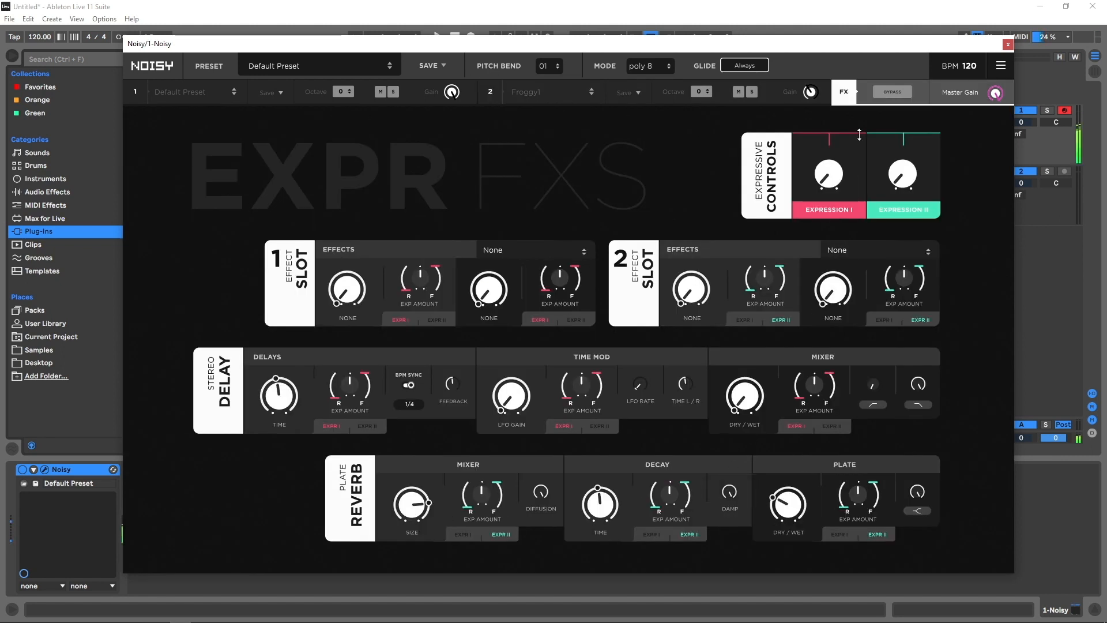
left_click(489, 94)
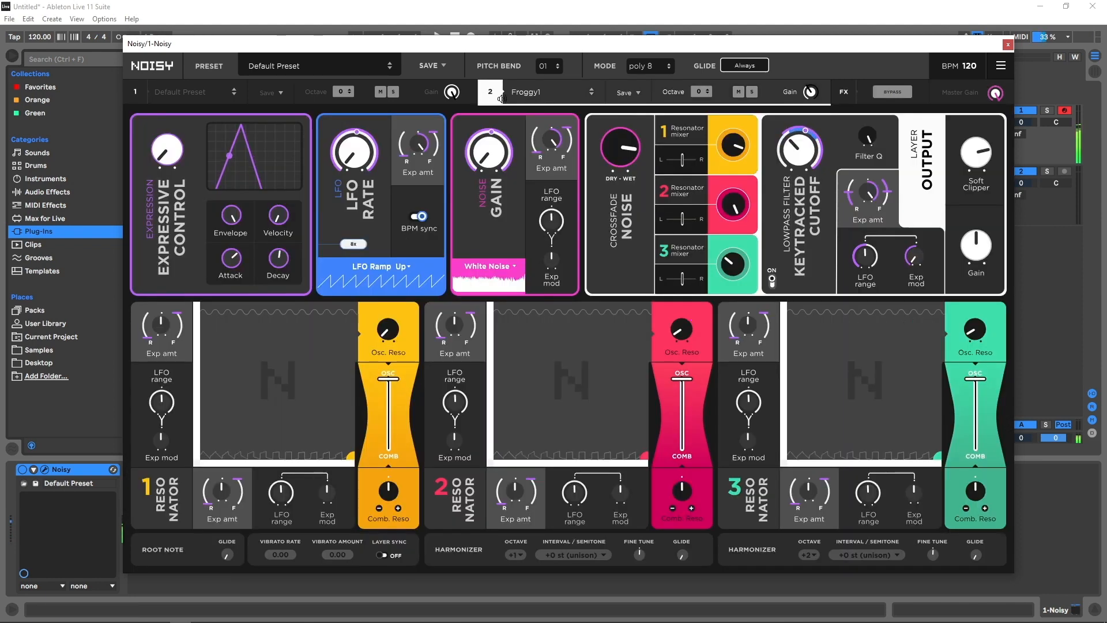
left_click_drag(982, 250, 987, 219)
left_click(129, 93)
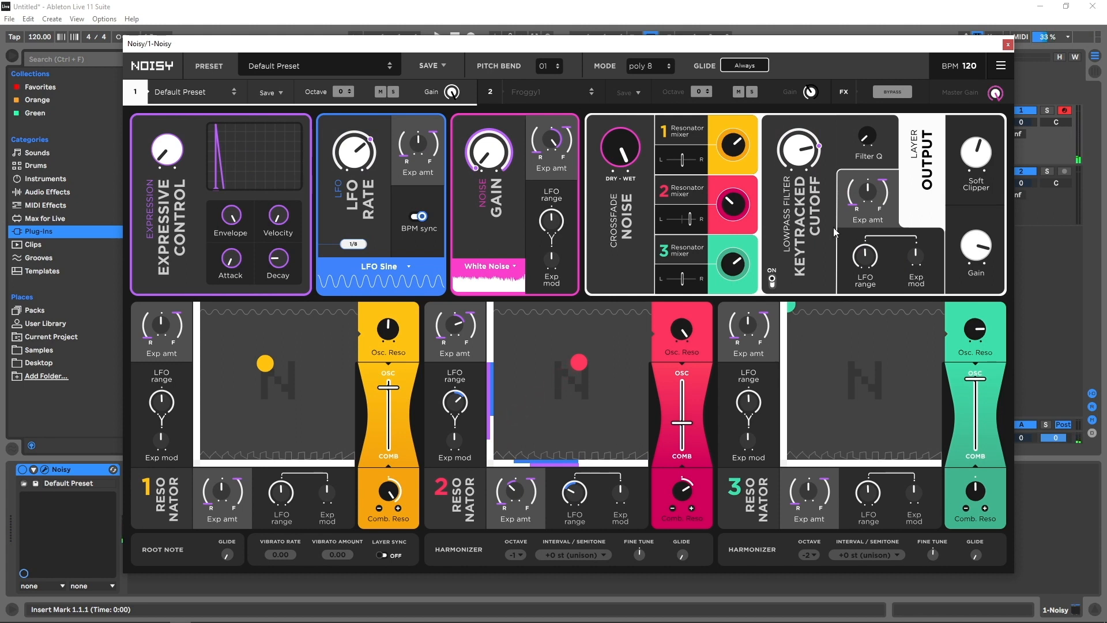
left_click(670, 66)
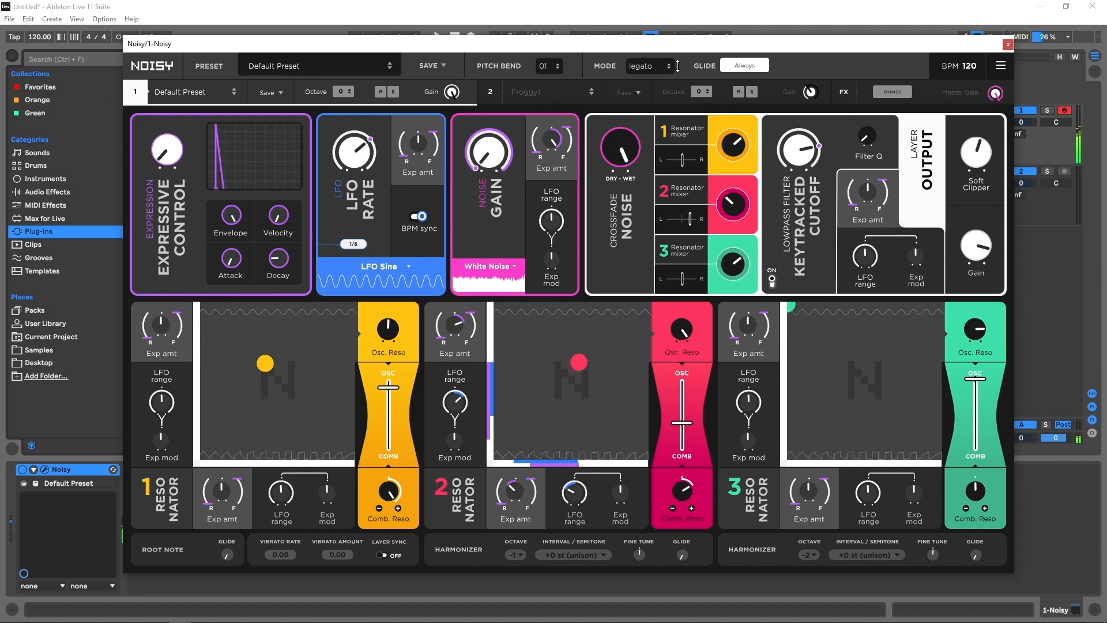
left_click(270, 67)
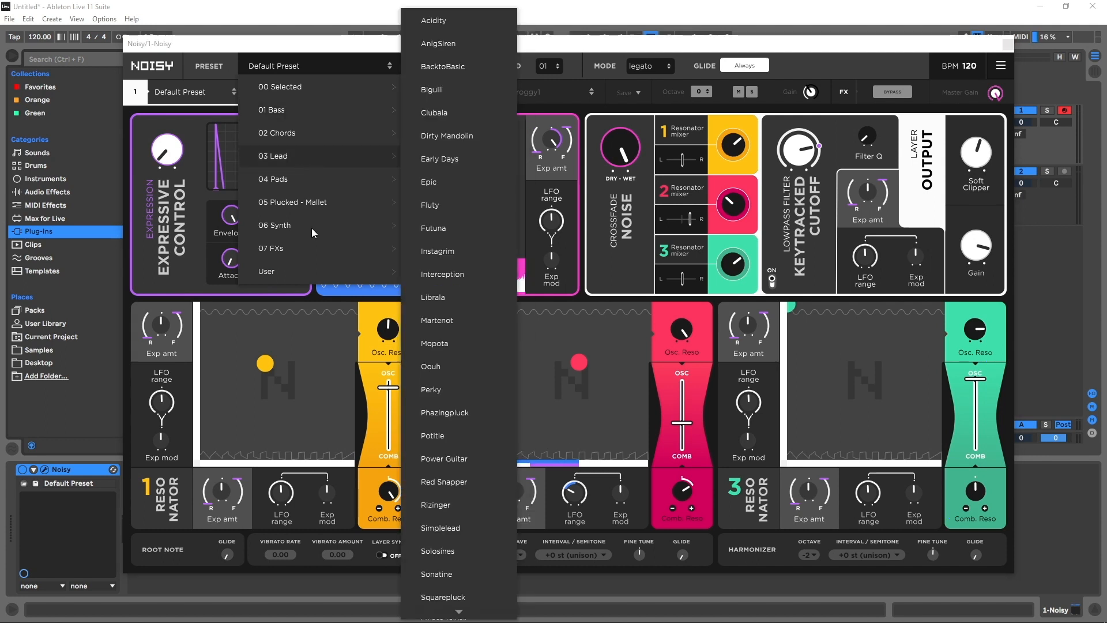
mouse_move(311, 226)
left_click(215, 47)
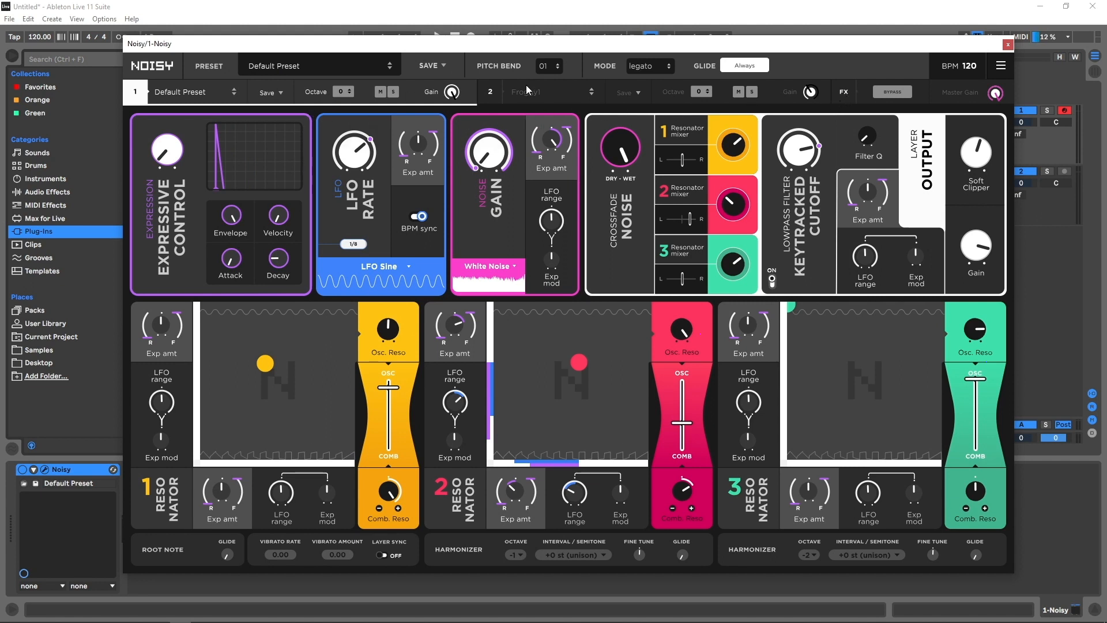
left_click(541, 98)
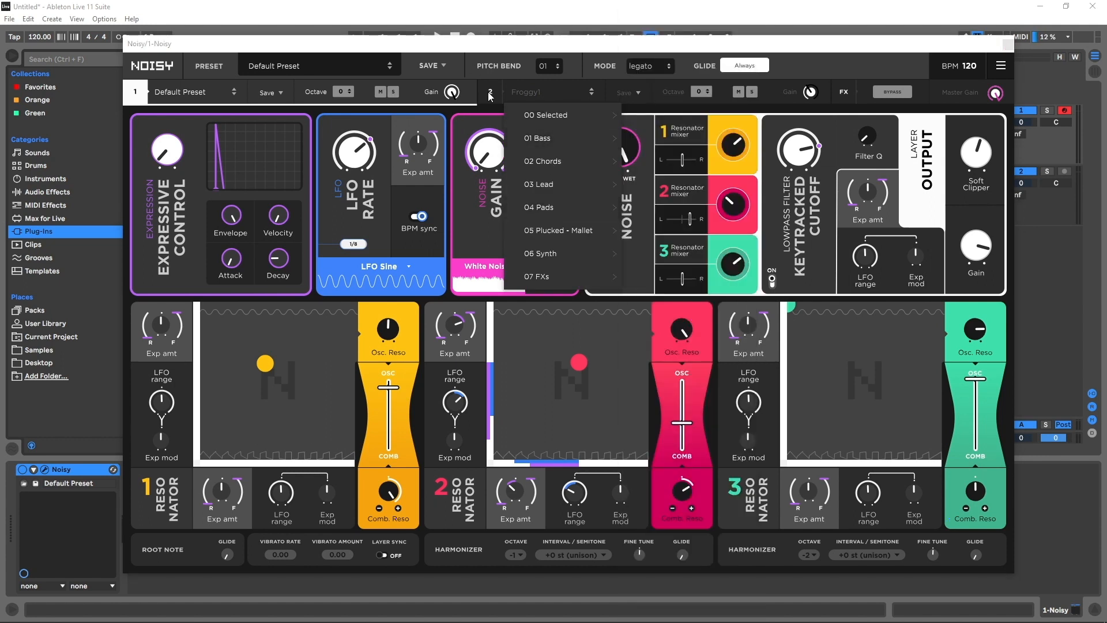
left_click(490, 55)
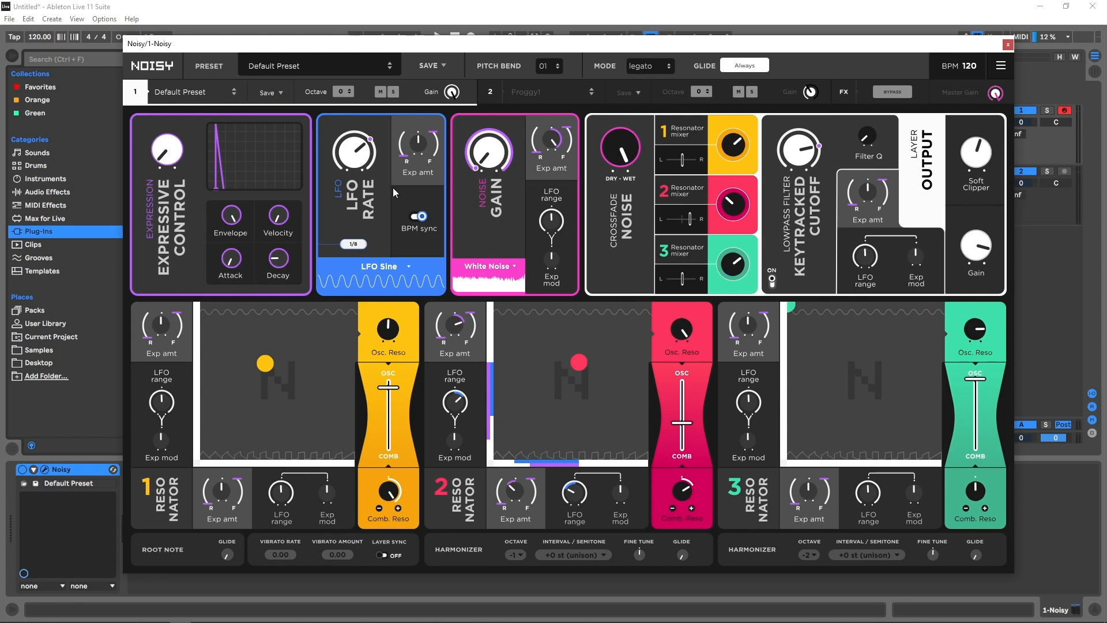
Lower layer 2's overall gain and load the GammaP1 preset from the 02 Chords category into that layer.
left_click(489, 93)
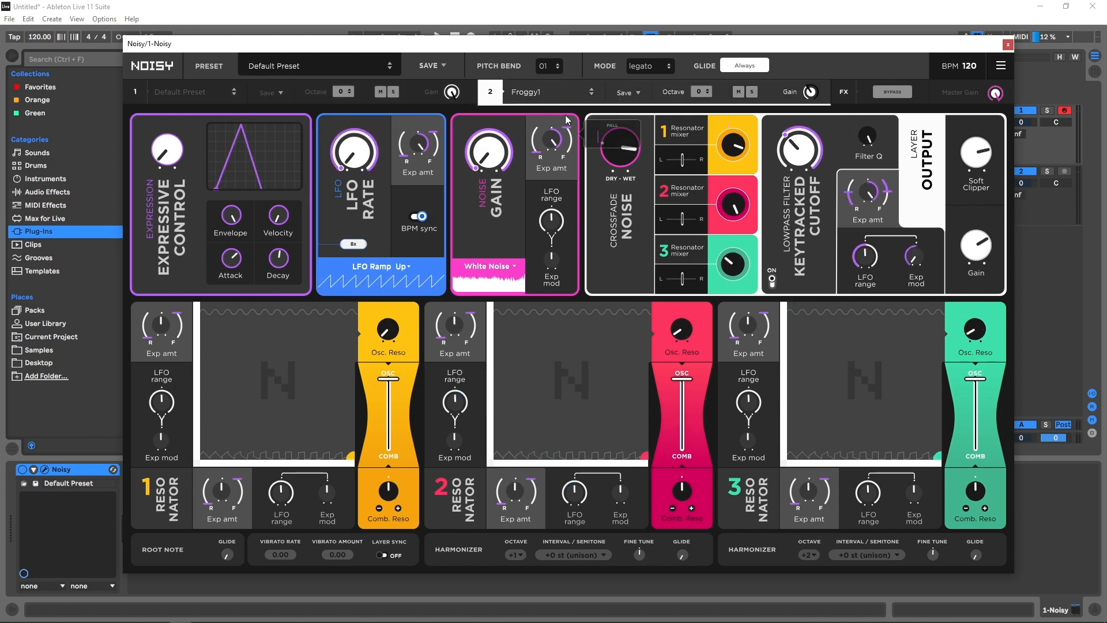
left_click_drag(810, 93, 761, 135)
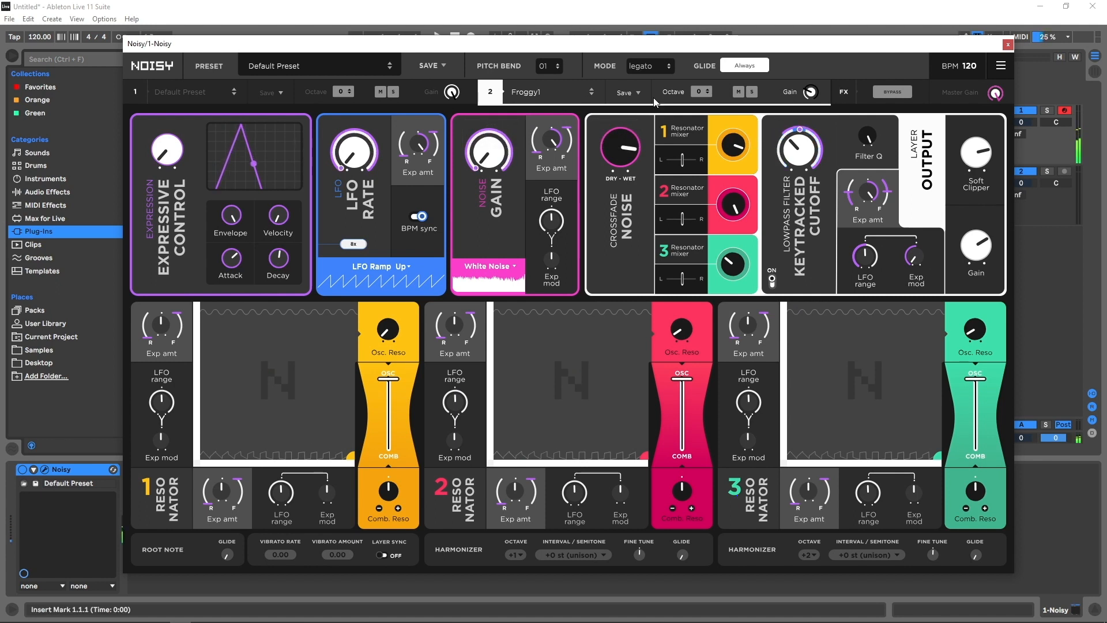
left_click(521, 90)
mouse_move(548, 184)
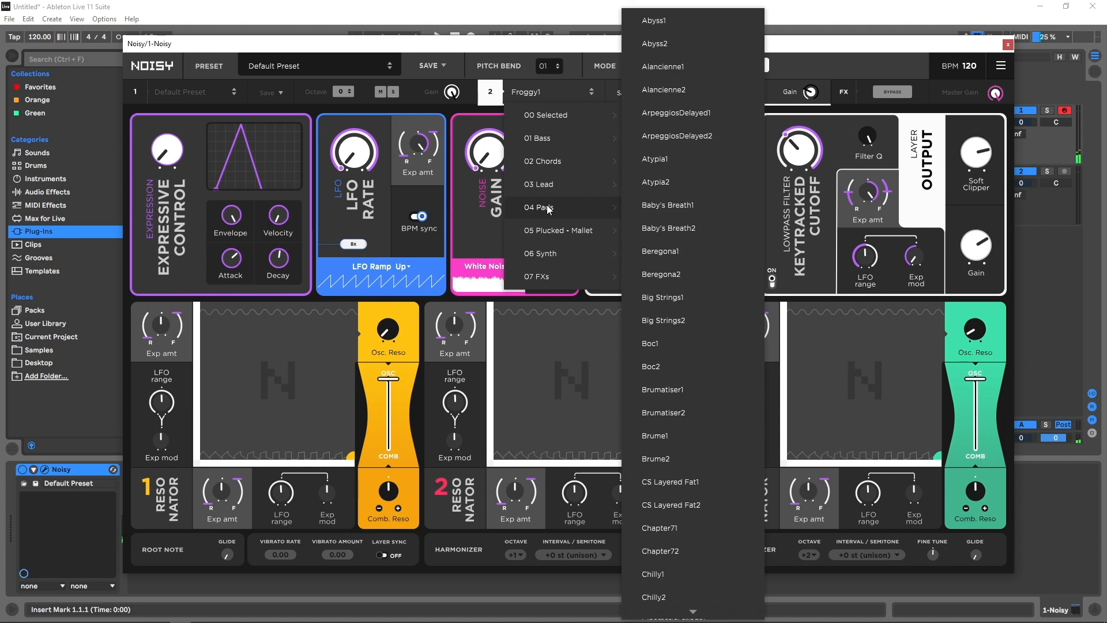
mouse_move(573, 151)
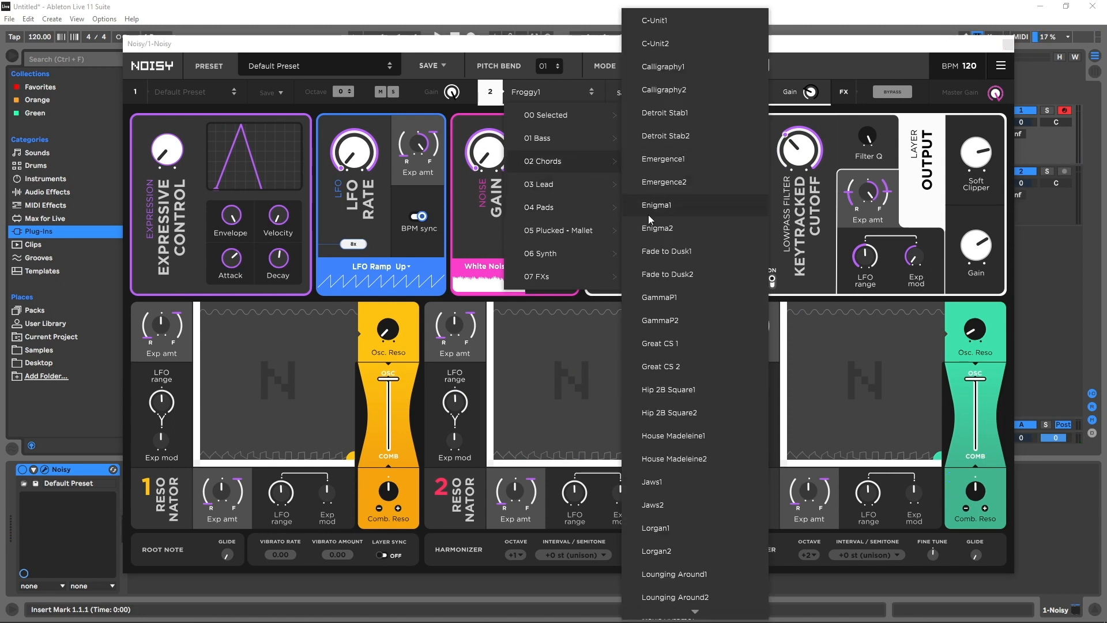
left_click(659, 297)
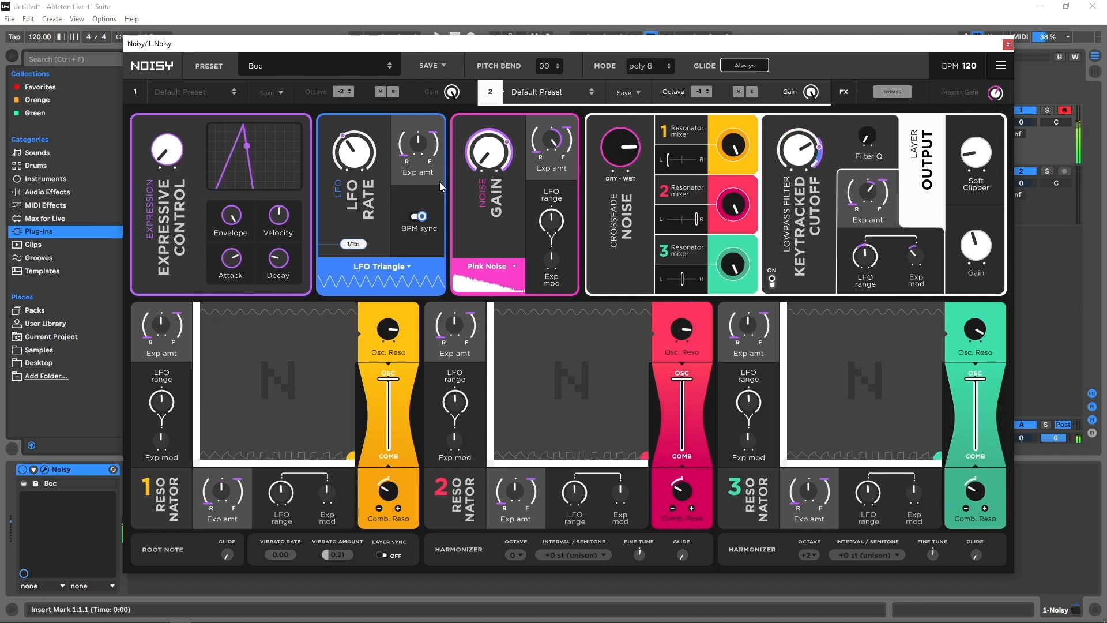
Audition the main presets Brume and CS Layered Fat by stepping forward through the preset list.
left_click(390, 69)
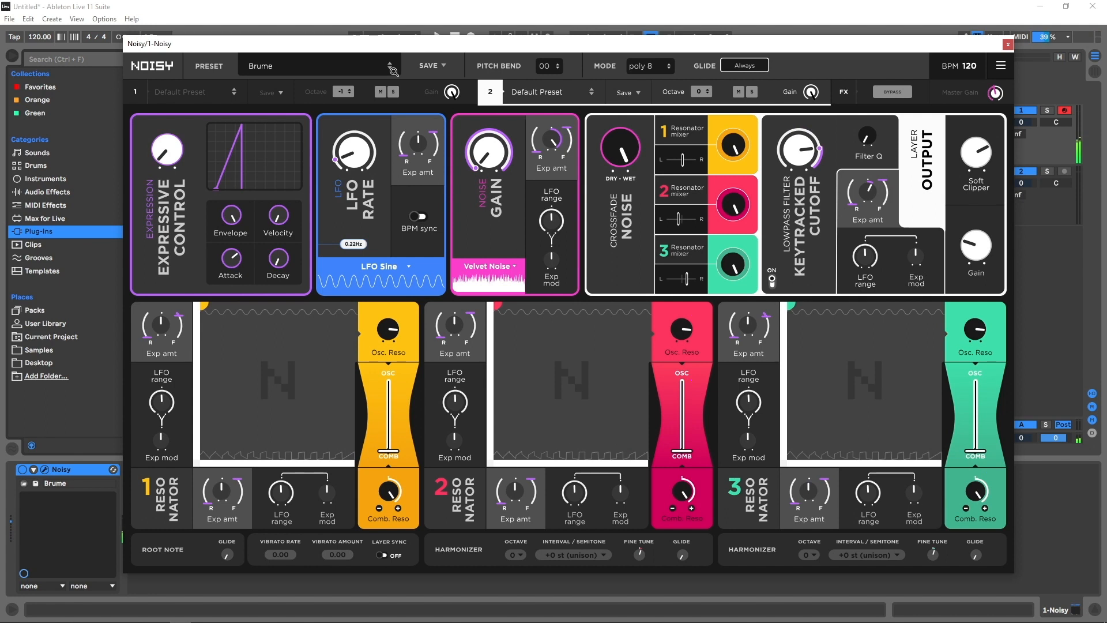
left_click(390, 69)
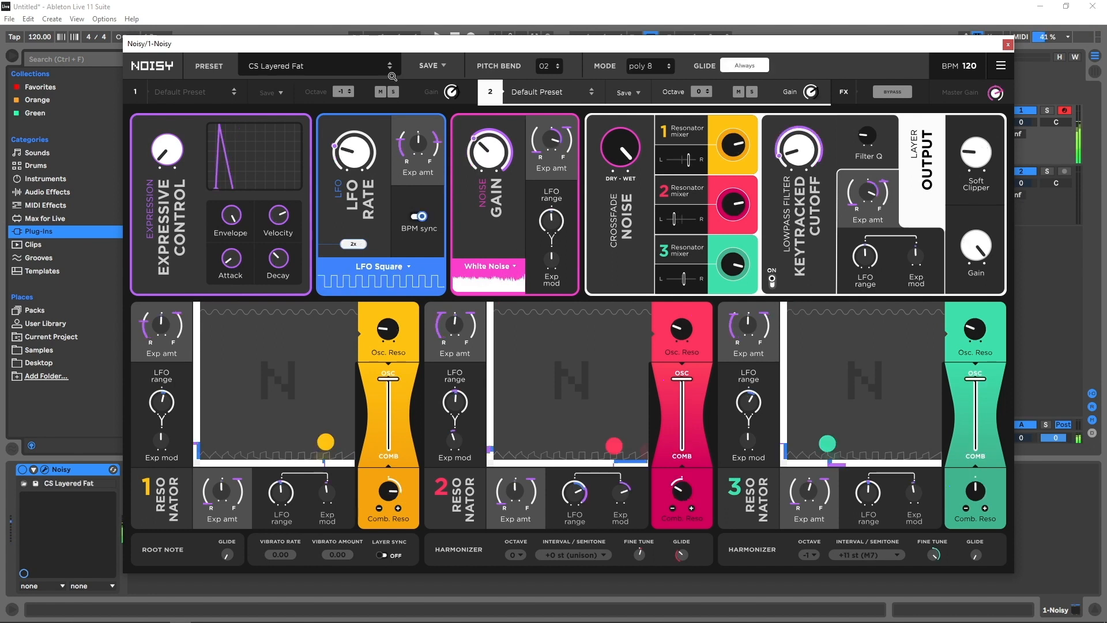
Load the AnalogMonsta preset from the 01 Bass category and lower the computer keyboard's octave for playing it.
left_click(329, 68)
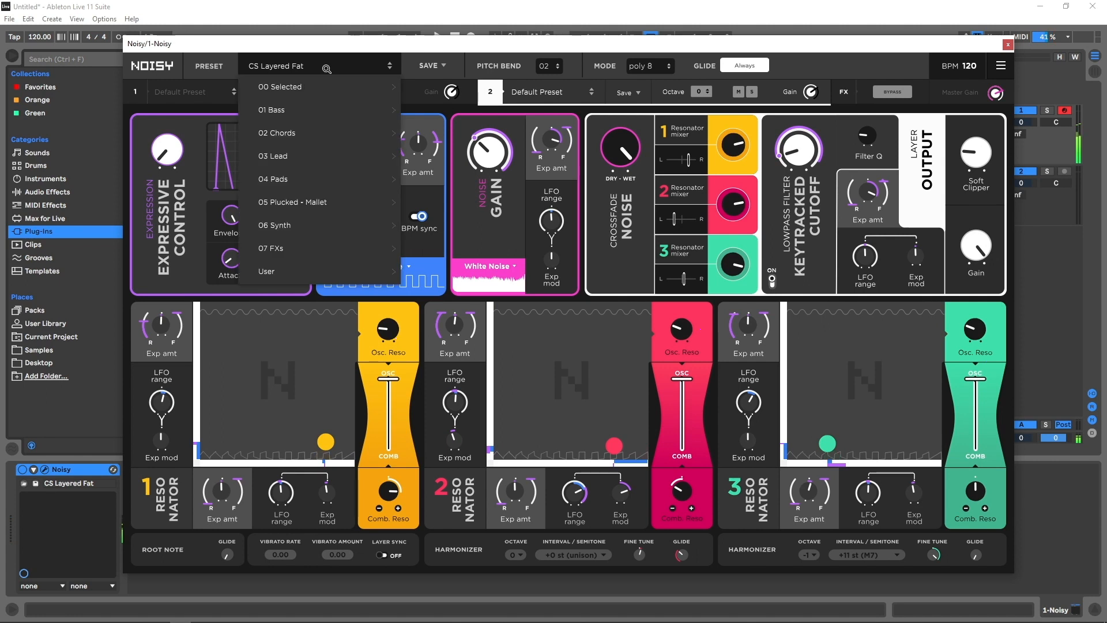
mouse_move(340, 109)
left_click(450, 115)
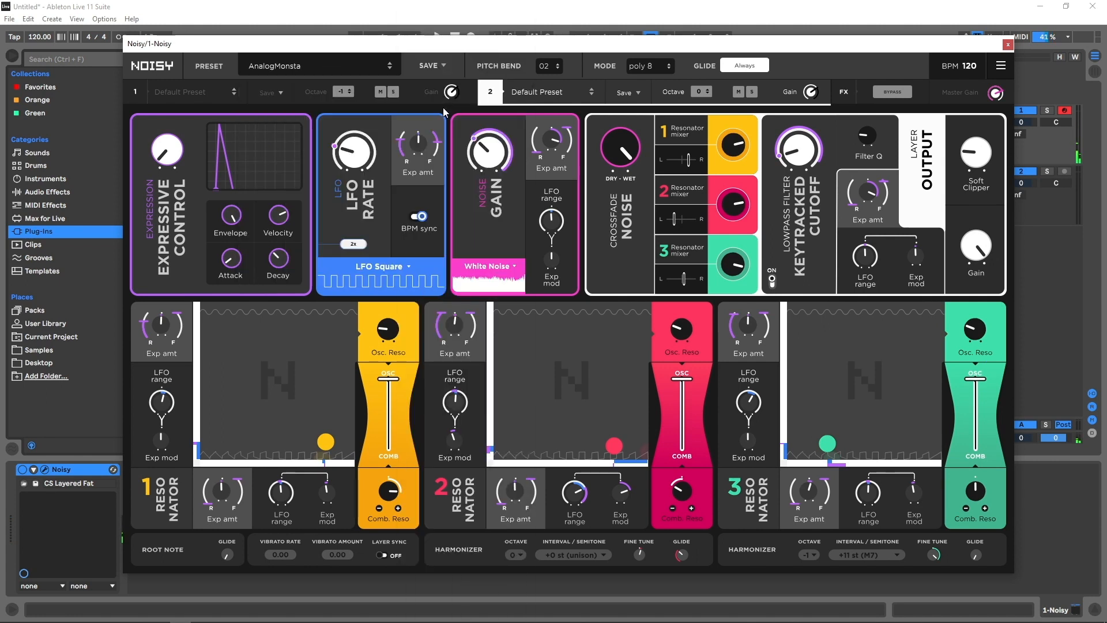
key("z")
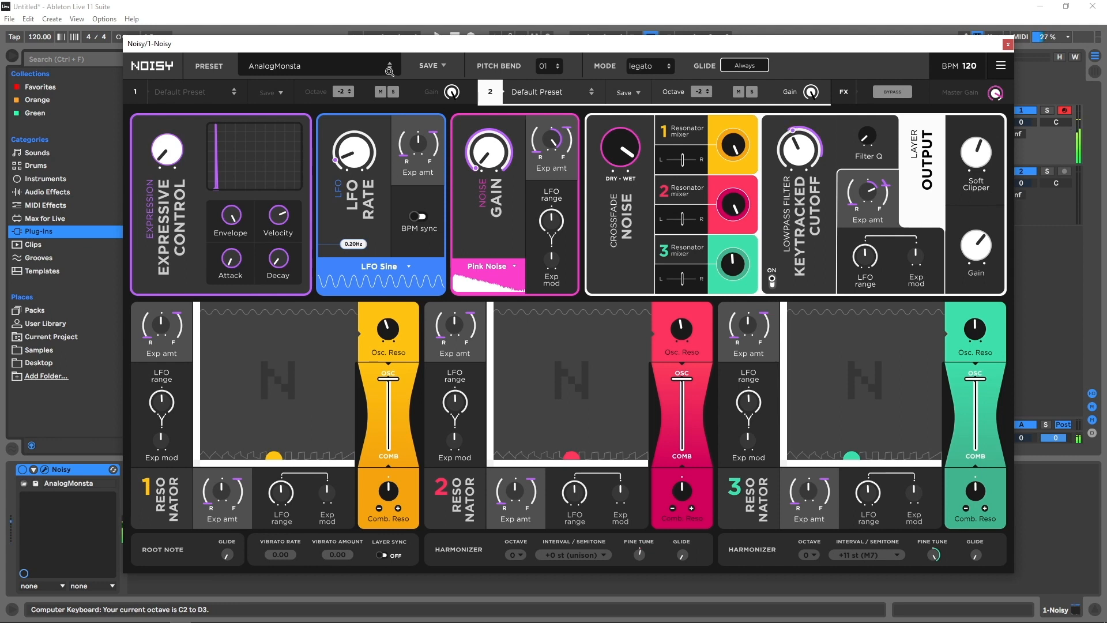
left_click(390, 68)
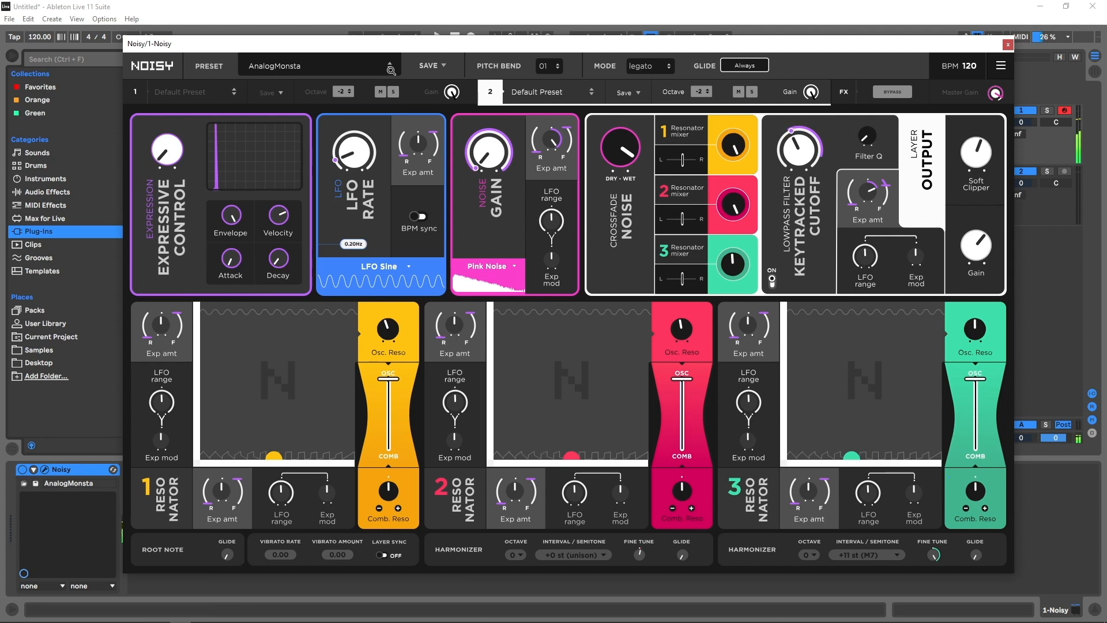